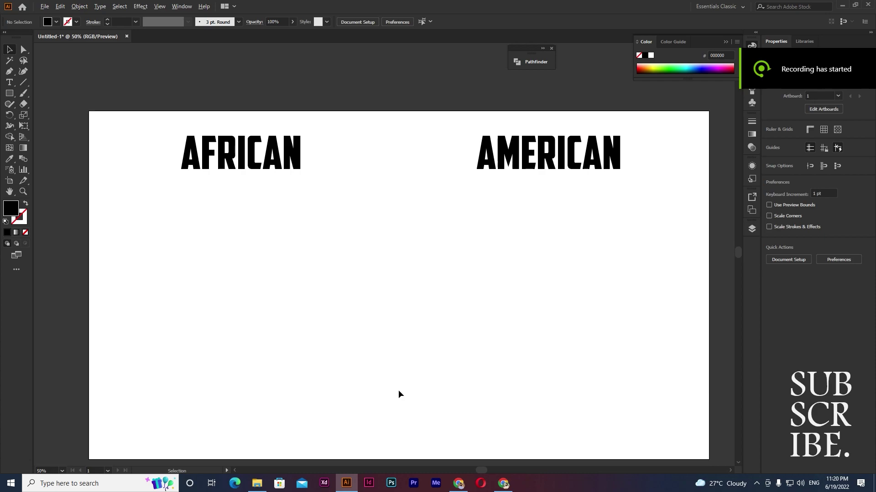
Move the off-artboard Selection/Move tool notes and black rectangle onto the artboard beneath AFRICAN.
{"action": "key", "text": "ctrl+minus"}
{"action": "scroll", "coordinate": [401, 344], "scroll_direction": "up", "scroll_amount": 1, "text": "alt"}
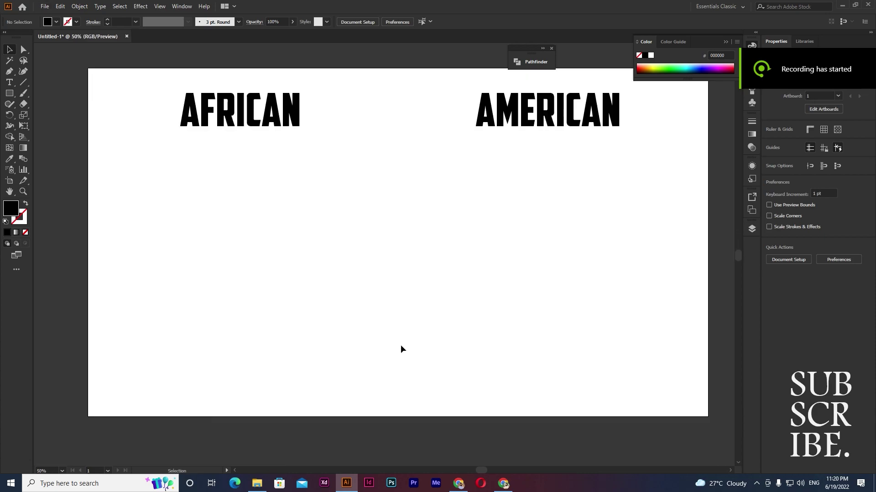
{"action": "scroll", "coordinate": [400, 345], "scroll_direction": "up", "scroll_amount": 1}
{"action": "scroll", "coordinate": [407, 352], "scroll_direction": "up", "scroll_amount": 1}
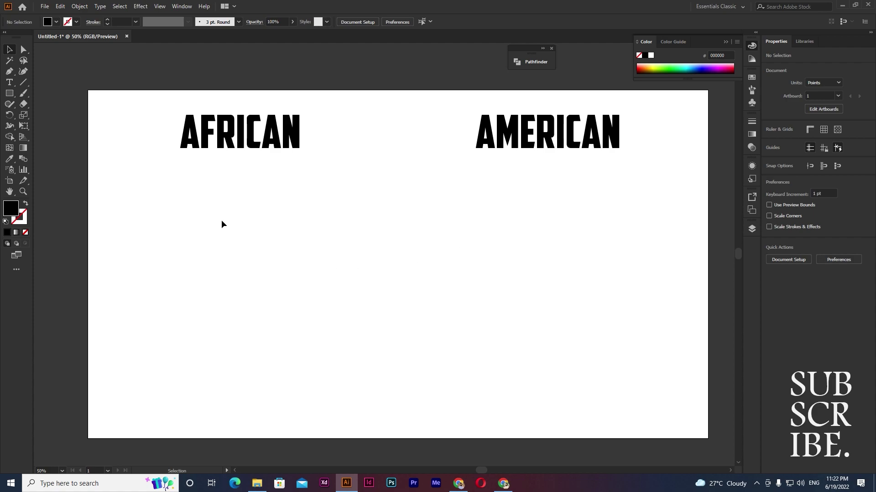
{"action": "scroll", "coordinate": [215, 211], "scroll_direction": "down", "scroll_amount": 1, "text": "alt"}
{"action": "scroll", "coordinate": [307, 173], "scroll_direction": "left", "scroll_amount": 2, "text": "ctrl"}
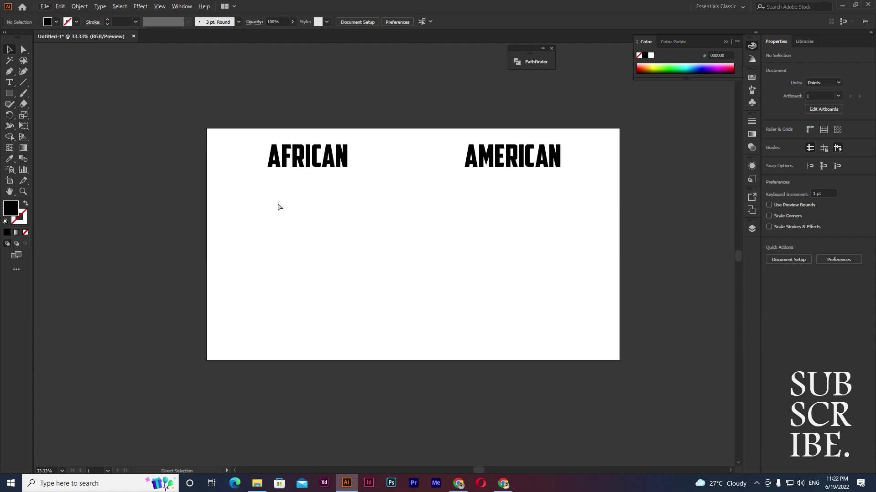
{"action": "scroll", "coordinate": [147, 250], "scroll_direction": "left", "scroll_amount": 2, "text": "ctrl"}
{"action": "scroll", "coordinate": [146, 253], "scroll_direction": "down", "scroll_amount": 2, "text": "alt"}
{"action": "scroll", "coordinate": [142, 276], "scroll_direction": "left", "scroll_amount": 1, "text": "ctrl"}
{"action": "scroll", "coordinate": [142, 276], "scroll_direction": "left", "scroll_amount": 1, "text": "ctrl"}
{"action": "left_click_drag", "start_coordinate": [91, 253], "coordinate": [257, 387]}
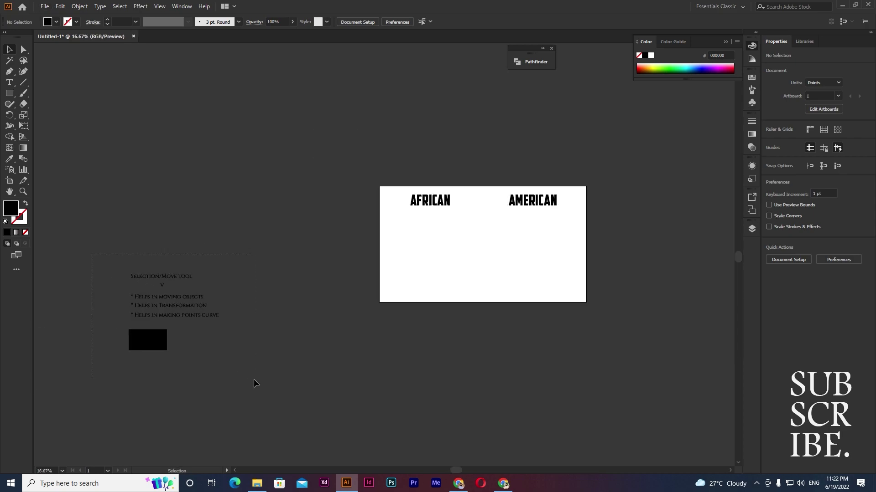
{"action": "left_click_drag", "start_coordinate": [184, 311], "coordinate": [460, 252]}
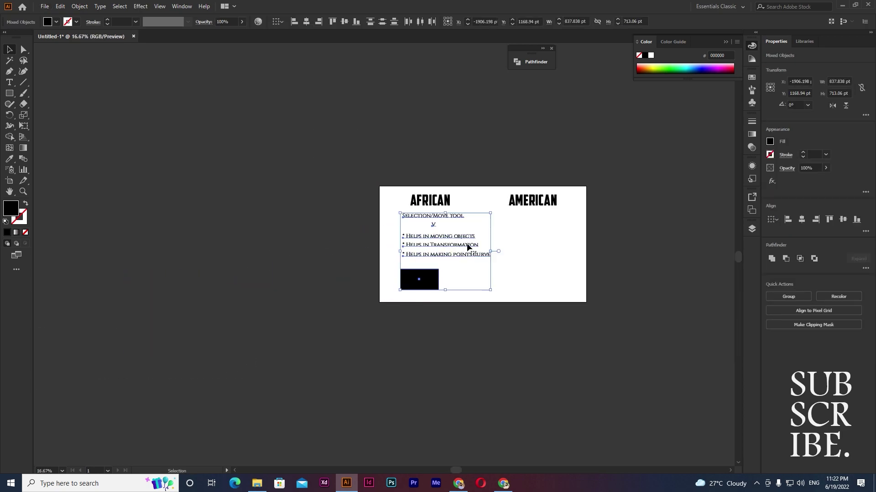
Nudge the notes and rectangle slightly up and left, then deselect them.
{"action": "scroll", "coordinate": [459, 251], "scroll_direction": "up", "scroll_amount": 1, "text": "alt"}
{"action": "scroll", "coordinate": [460, 250], "scroll_direction": "up", "scroll_amount": 1, "text": "alt"}
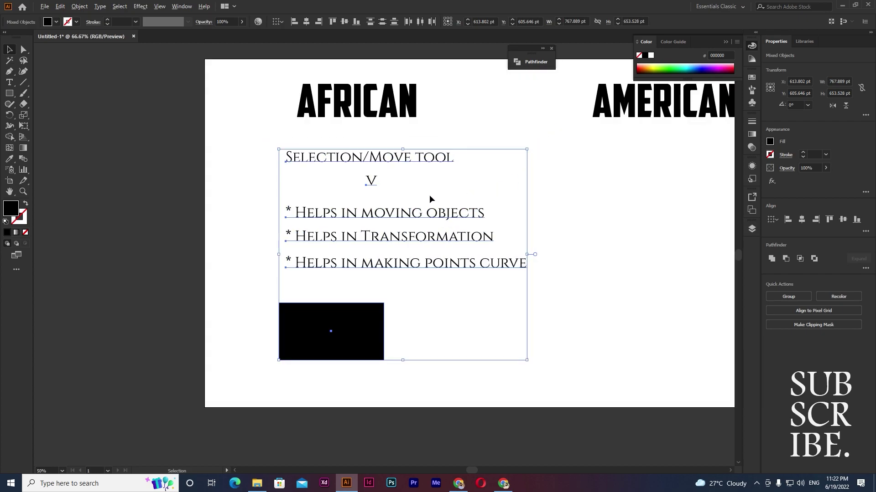
{"action": "scroll", "coordinate": [430, 197], "scroll_direction": "up", "scroll_amount": 1}
{"action": "left_click_drag", "start_coordinate": [391, 231], "coordinate": [385, 223]}
{"action": "left_click", "coordinate": [203, 165]}
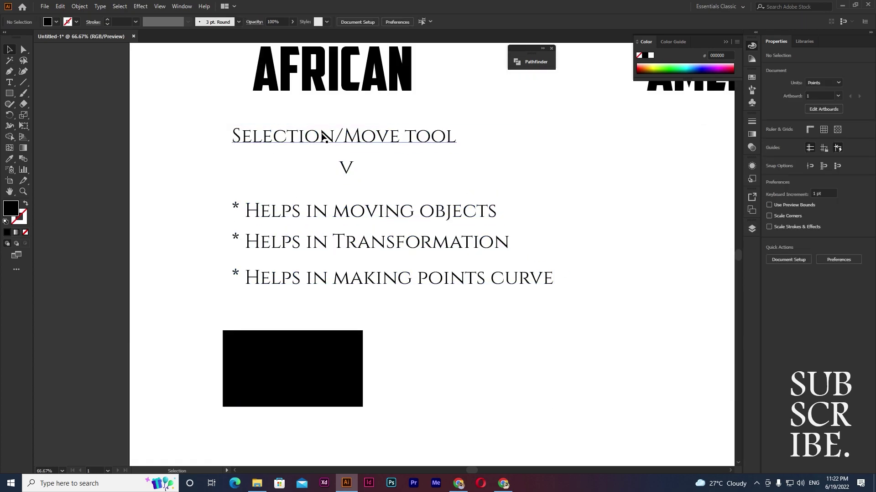
{"action": "scroll", "coordinate": [324, 136], "scroll_direction": "up", "scroll_amount": 2}
{"action": "scroll", "coordinate": [338, 142], "scroll_direction": "up", "scroll_amount": 1}
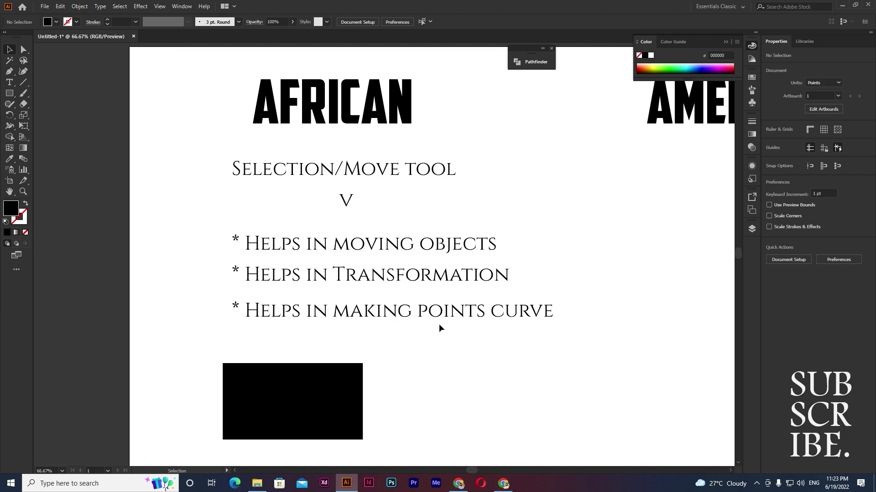
{"action": "scroll", "coordinate": [429, 343], "scroll_direction": "down", "scroll_amount": 1}
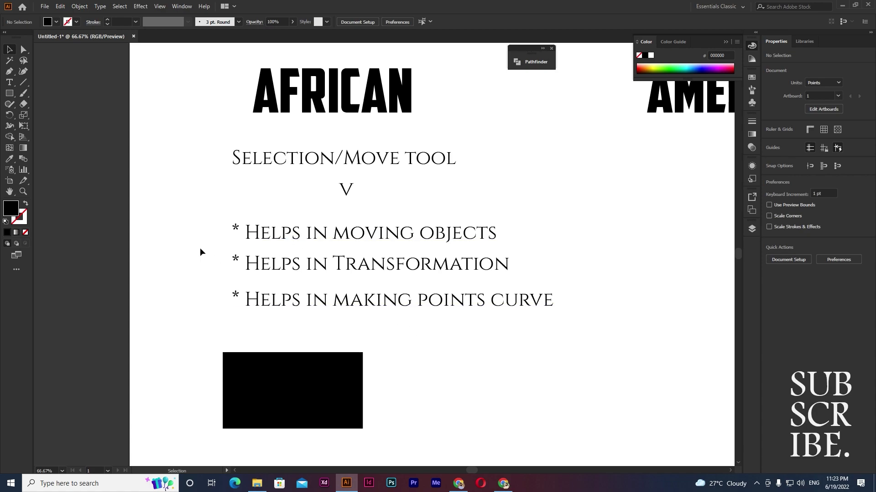
{"action": "scroll", "coordinate": [191, 252], "scroll_direction": "down", "scroll_amount": 1}
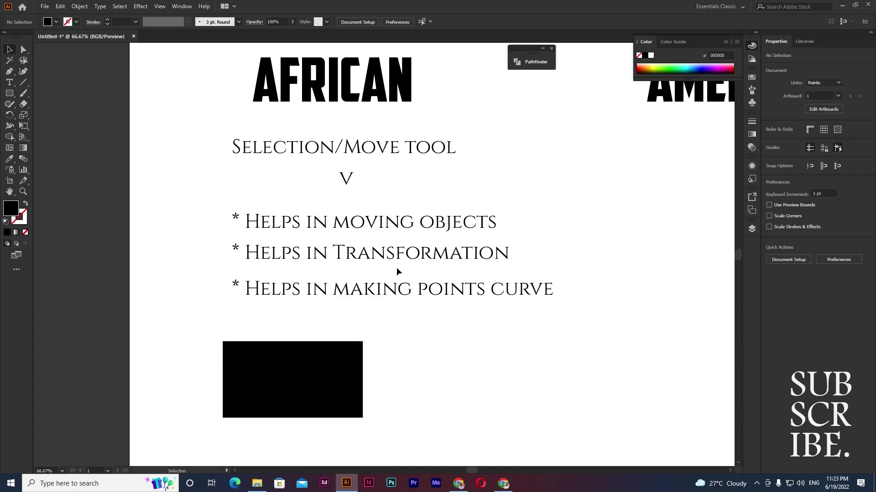
{"action": "scroll", "coordinate": [403, 287], "scroll_direction": "down", "scroll_amount": 1}
{"action": "scroll", "coordinate": [407, 286], "scroll_direction": "right", "scroll_amount": 1}
{"action": "key", "text": "a"}
Shift the 324.769 × 177.264 pt black rectangle right beneath the three-item notes, then reselect it.
{"action": "key", "text": "v"}
{"action": "scroll", "coordinate": [400, 333], "scroll_direction": "down", "scroll_amount": 2}
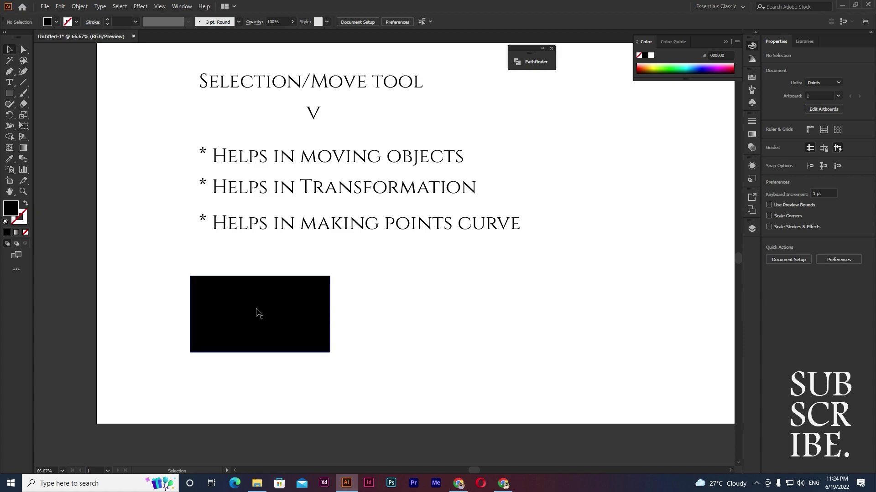
{"action": "left_click_drag", "start_coordinate": [154, 257], "coordinate": [412, 387]}
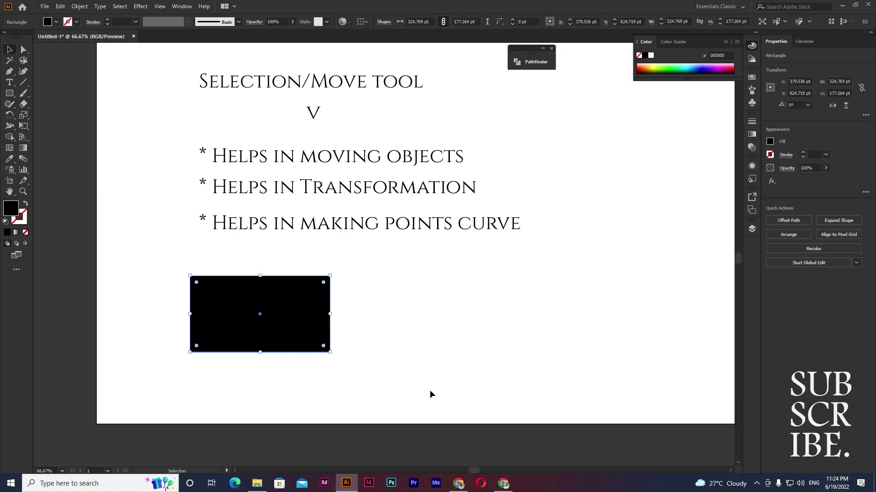
{"action": "left_click_drag", "start_coordinate": [276, 326], "coordinate": [357, 330]}
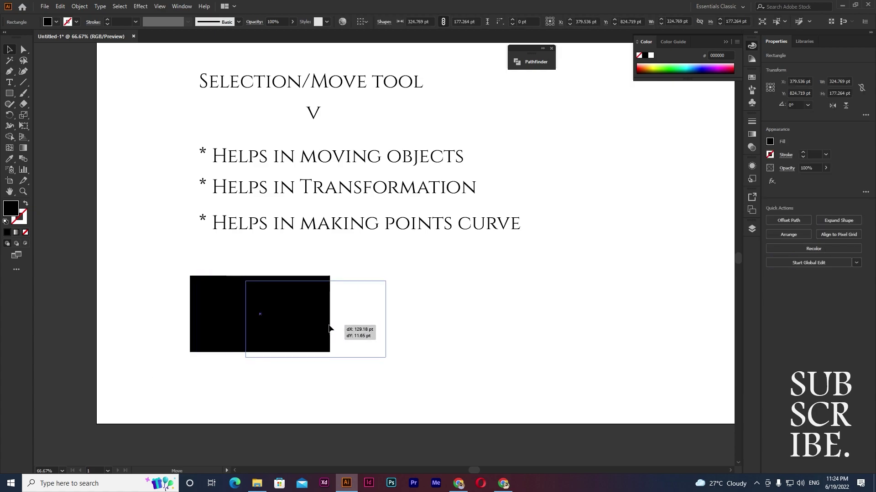
{"action": "left_click", "coordinate": [218, 318]}
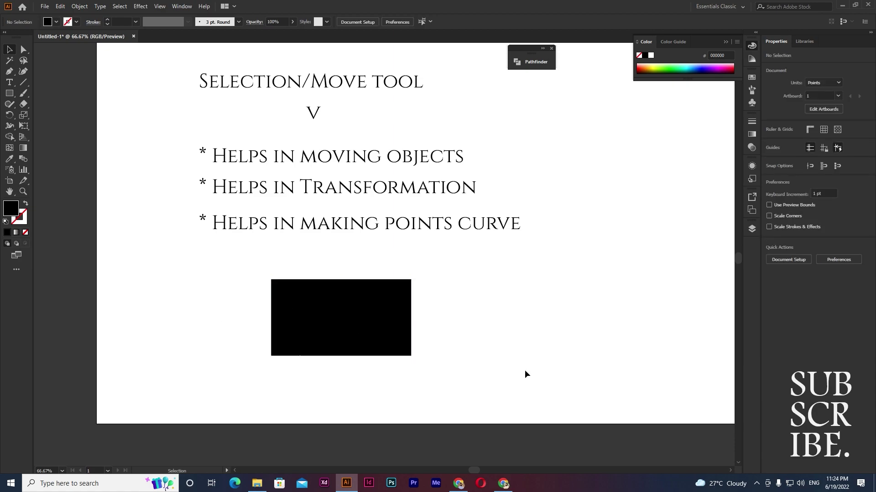
{"action": "scroll", "coordinate": [525, 374], "scroll_direction": "up", "scroll_amount": 1}
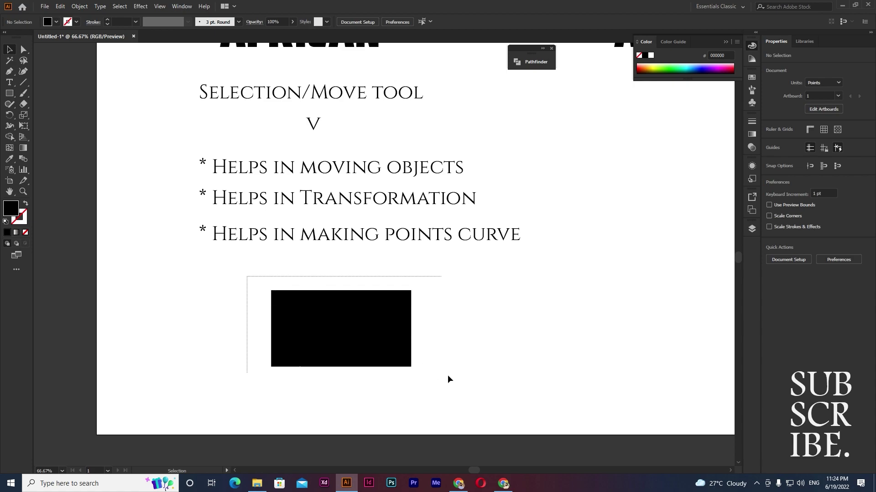
{"action": "left_click_drag", "start_coordinate": [246, 279], "coordinate": [506, 406]}
{"action": "left_click_drag", "start_coordinate": [239, 272], "coordinate": [464, 394]}
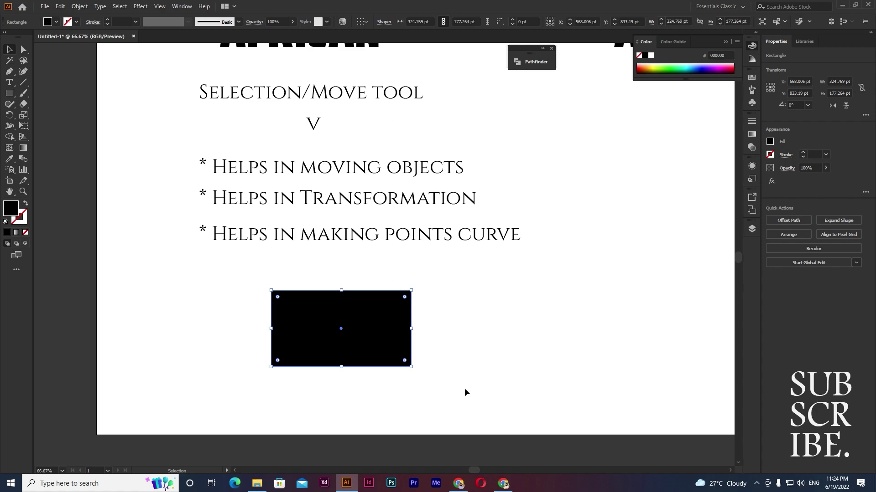
{"action": "left_click", "coordinate": [462, 390]}
{"action": "left_click", "coordinate": [343, 333]}
{"action": "scroll", "coordinate": [323, 319], "scroll_direction": "up", "scroll_amount": 2}
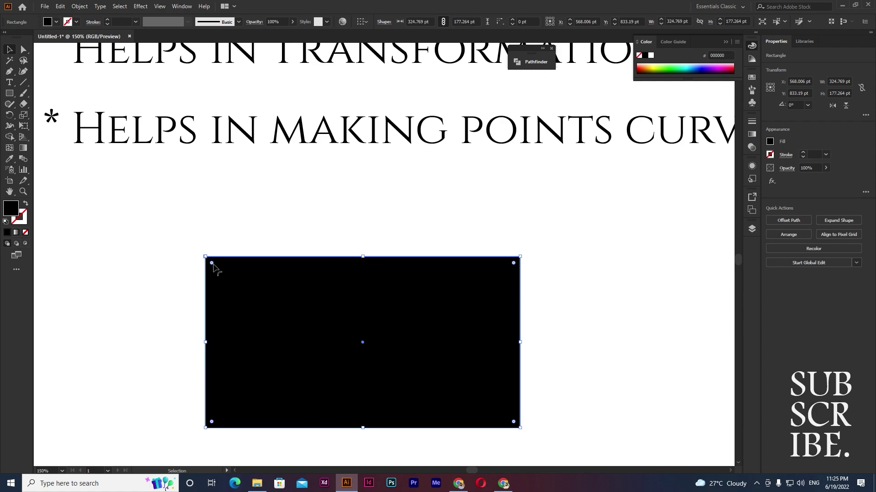
{"action": "scroll", "coordinate": [213, 267], "scroll_direction": "up", "scroll_amount": 7}
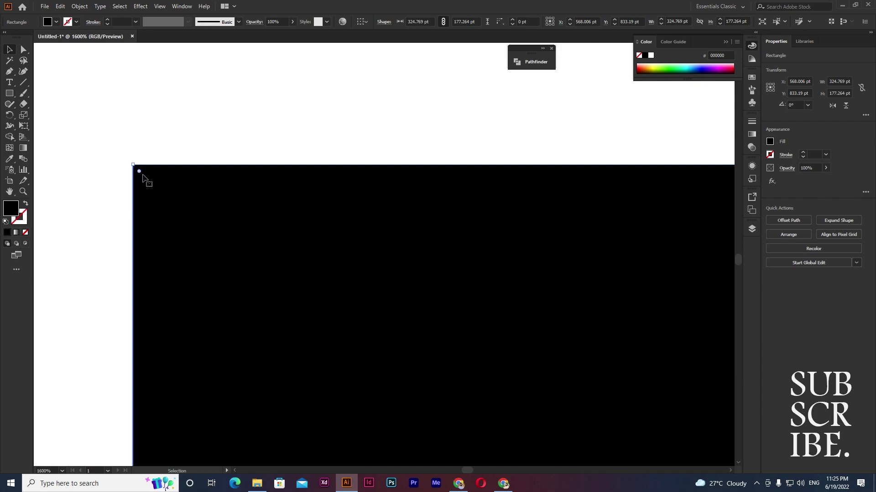
{"action": "scroll", "coordinate": [297, 243], "scroll_direction": "down", "scroll_amount": 3}
{"action": "scroll", "coordinate": [343, 274], "scroll_direction": "down", "scroll_amount": 2}
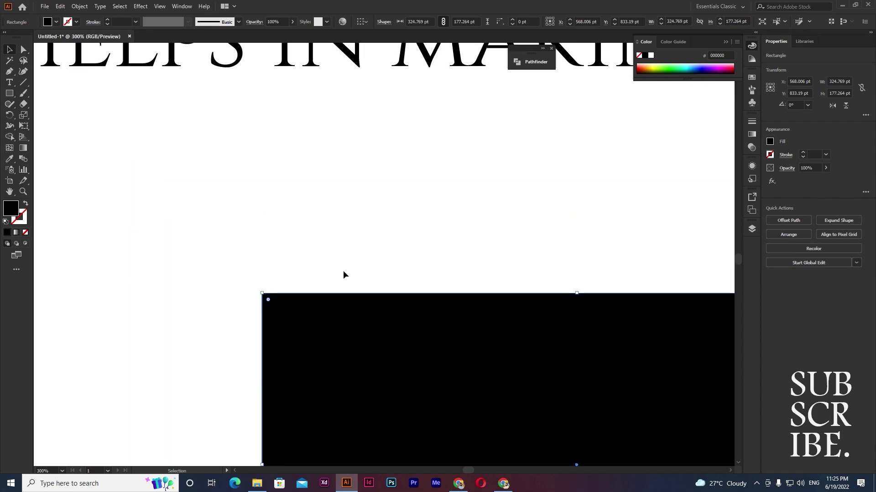
{"action": "scroll", "coordinate": [343, 273], "scroll_direction": "down", "scroll_amount": 3}
{"action": "scroll", "coordinate": [474, 226], "scroll_direction": "right", "scroll_amount": 2}
{"action": "scroll", "coordinate": [475, 227], "scroll_direction": "right", "scroll_amount": 1}
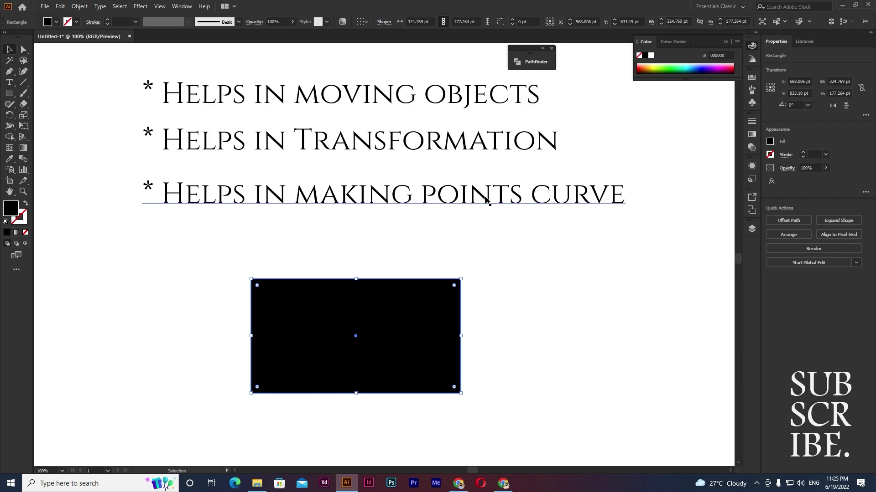
{"action": "left_click_drag", "start_coordinate": [630, 222], "coordinate": [413, 179]}
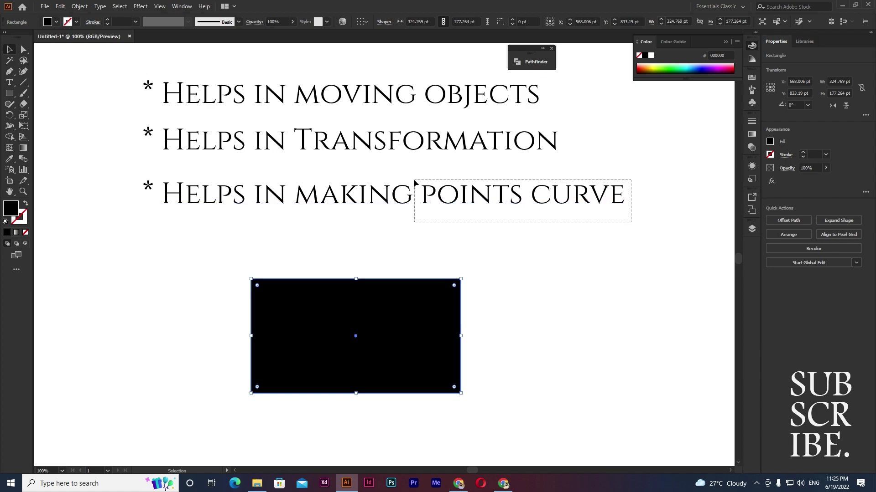
{"action": "left_click_drag", "start_coordinate": [413, 178], "coordinate": [420, 174]}
{"action": "left_click", "coordinate": [266, 298]}
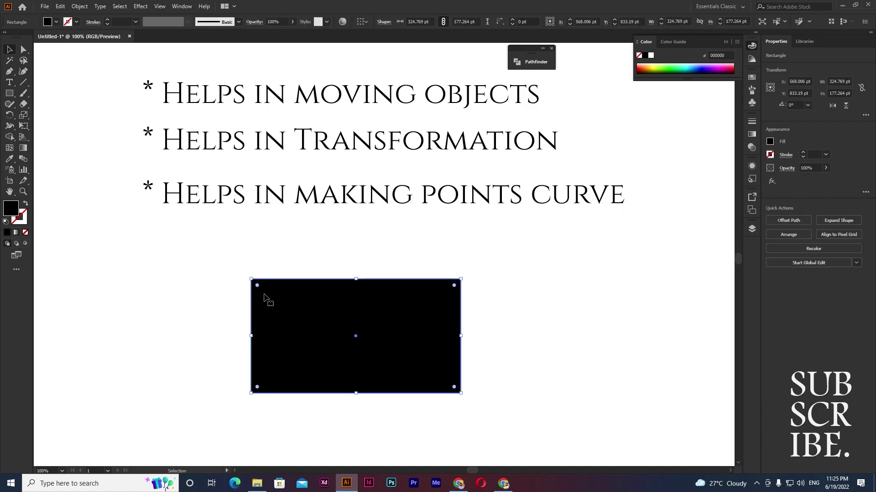
{"action": "left_click", "coordinate": [241, 277]}
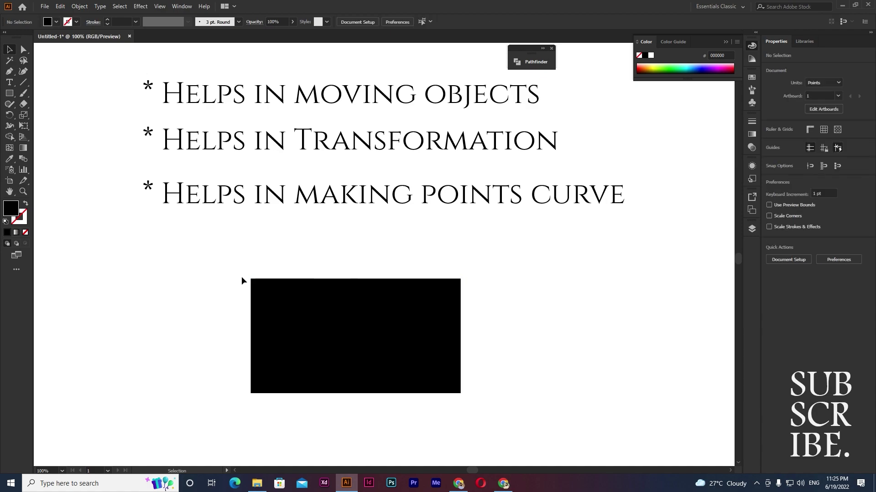
{"action": "left_click", "coordinate": [286, 305]}
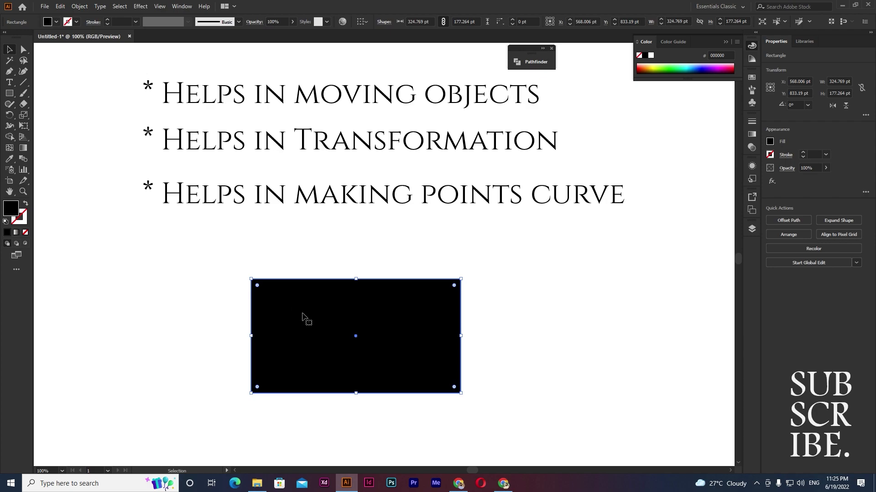
Resize the black rectangle by its corner and side handles to 533.966 × 253.618 pt.
{"action": "mouse_move", "coordinate": [461, 394]}
{"action": "left_mouse_down"}
{"action": "mouse_move", "coordinate": [554, 449]}
{"action": "mouse_move", "coordinate": [479, 420]}
{"action": "mouse_move", "coordinate": [527, 443]}
{"action": "left_mouse_up"}
{"action": "scroll", "coordinate": [554, 402], "scroll_direction": "down", "scroll_amount": 2}
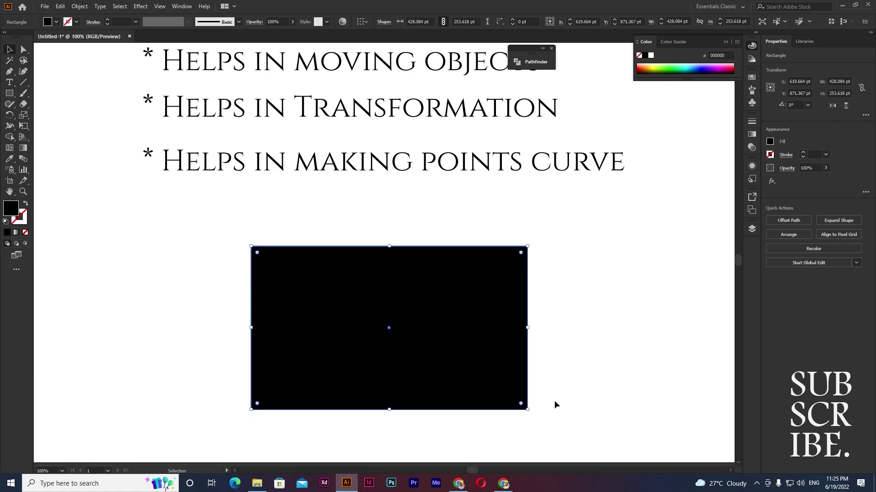
{"action": "scroll", "coordinate": [554, 401], "scroll_direction": "down", "scroll_amount": 1}
{"action": "mouse_move", "coordinate": [524, 306]}
{"action": "left_mouse_down"}
{"action": "mouse_move", "coordinate": [366, 314]}
{"action": "mouse_move", "coordinate": [597, 315]}
{"action": "left_mouse_up"}
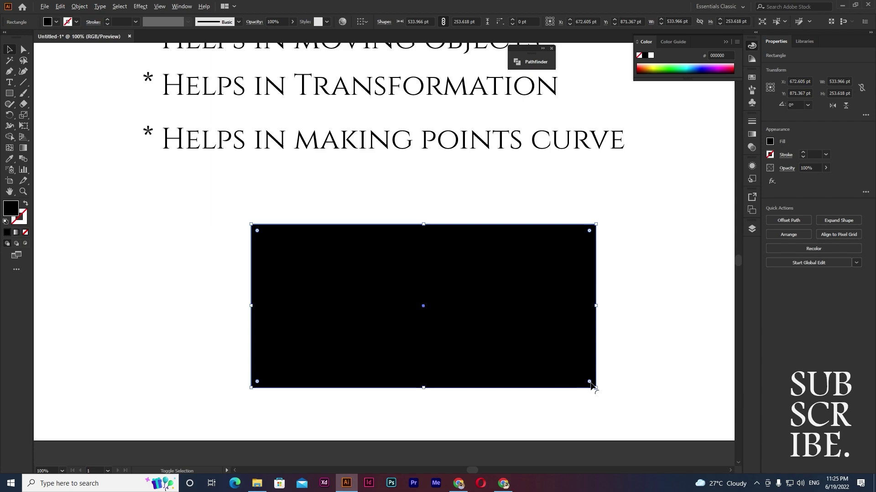
{"action": "mouse_move", "coordinate": [595, 388]}
{"action": "left_mouse_down"}
{"action": "mouse_move", "coordinate": [484, 330]}
{"action": "mouse_move", "coordinate": [601, 384]}
{"action": "left_mouse_up"}
{"action": "left_click_drag", "start_coordinate": [609, 387], "coordinate": [613, 391]}
{"action": "scroll", "coordinate": [614, 399], "scroll_direction": "up", "scroll_amount": 2}
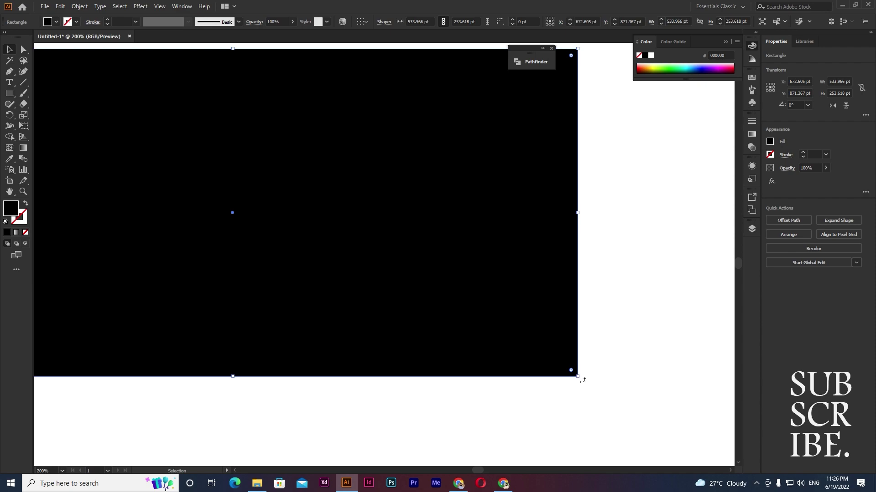
{"action": "scroll", "coordinate": [583, 381], "scroll_direction": "down", "scroll_amount": 2}
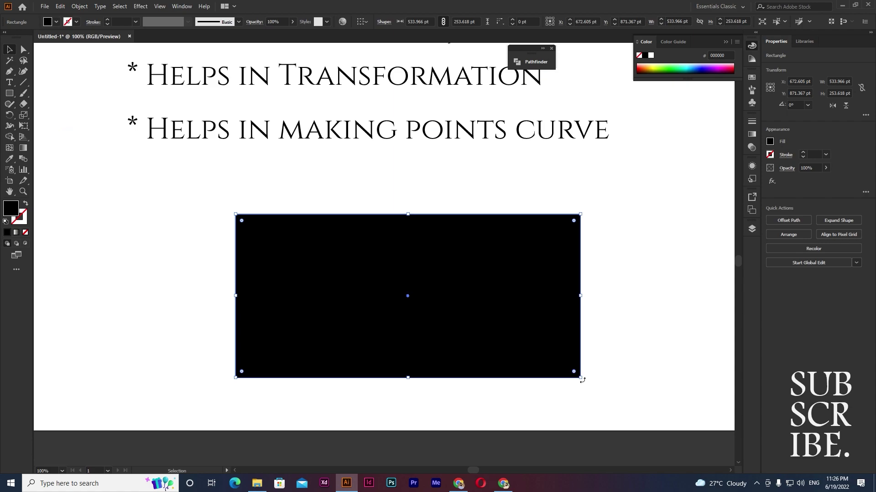
Try rotating and rounding one corner, then round all corners to 137.397 pt.
{"action": "mouse_move", "coordinate": [581, 378]}
{"action": "left_mouse_down"}
{"action": "mouse_move", "coordinate": [556, 391]}
{"action": "mouse_move", "coordinate": [502, 328]}
{"action": "mouse_move", "coordinate": [460, 331]}
{"action": "mouse_move", "coordinate": [465, 340]}
{"action": "left_mouse_up"}
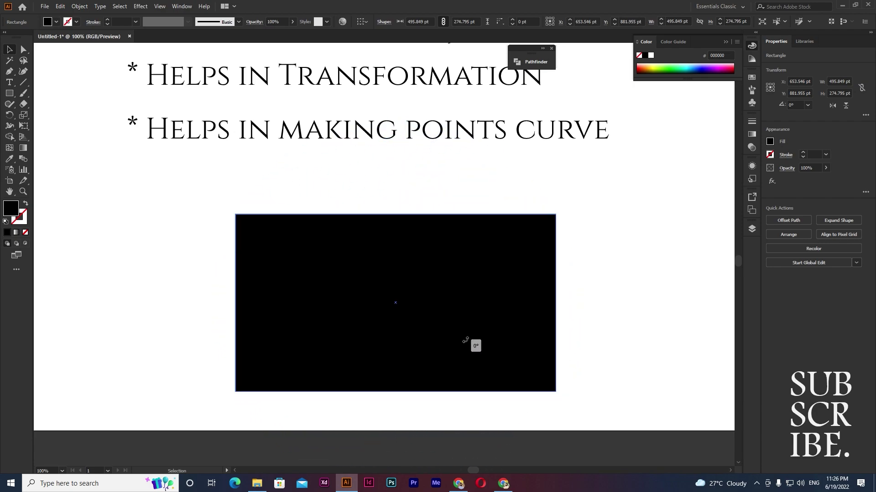
{"action": "mouse_move", "coordinate": [465, 340]}
{"action": "left_mouse_down"}
{"action": "mouse_move", "coordinate": [456, 390]}
{"action": "mouse_move", "coordinate": [371, 412]}
{"action": "mouse_move", "coordinate": [322, 408]}
{"action": "mouse_move", "coordinate": [282, 352]}
{"action": "mouse_move", "coordinate": [270, 309]}
{"action": "mouse_move", "coordinate": [275, 256]}
{"action": "mouse_move", "coordinate": [315, 227]}
{"action": "mouse_move", "coordinate": [367, 209]}
{"action": "mouse_move", "coordinate": [484, 240]}
{"action": "mouse_move", "coordinate": [529, 337]}
{"action": "left_mouse_up"}
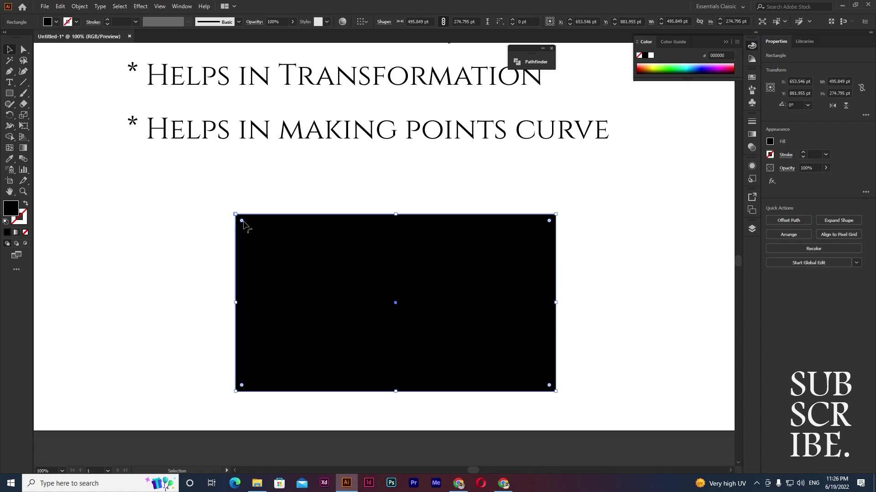
{"action": "mouse_move", "coordinate": [243, 225]}
{"action": "left_mouse_down"}
{"action": "mouse_move", "coordinate": [454, 365]}
{"action": "mouse_move", "coordinate": [513, 388]}
{"action": "left_mouse_up"}
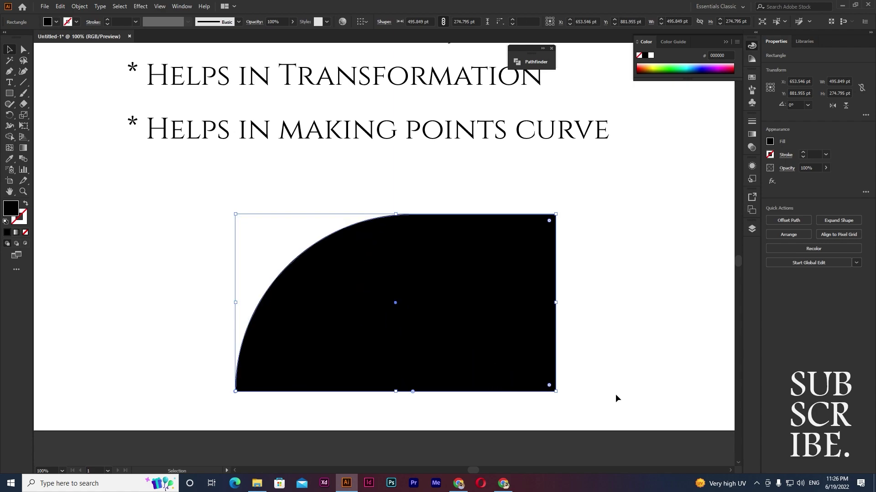
{"action": "key", "text": "ctrl+z"}
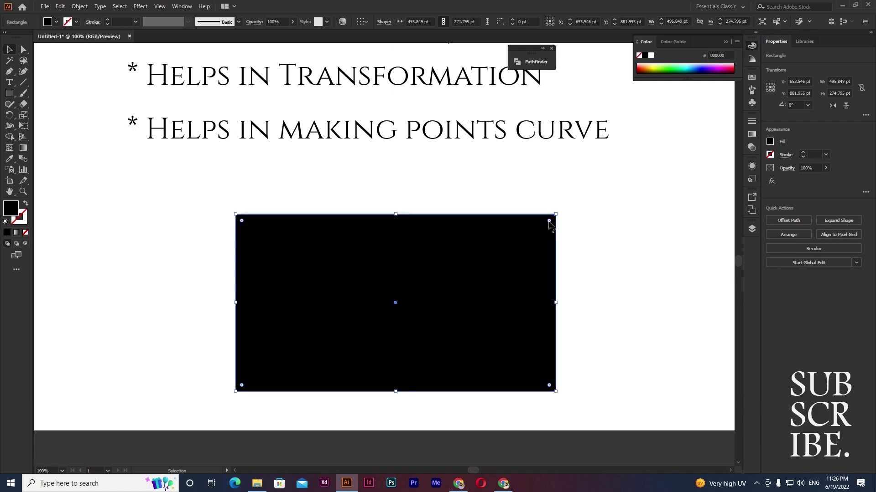
{"action": "mouse_move", "coordinate": [549, 222]}
{"action": "left_mouse_down"}
{"action": "mouse_move", "coordinate": [374, 356]}
{"action": "mouse_move", "coordinate": [341, 353]}
{"action": "left_mouse_up"}
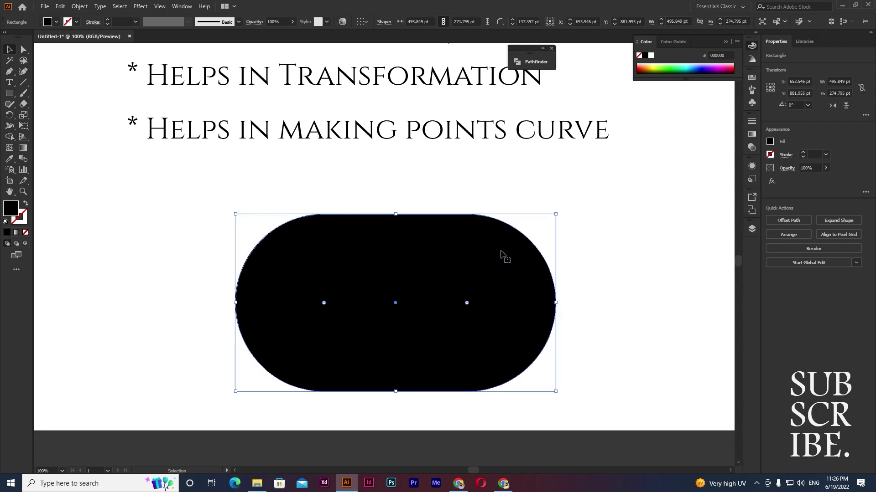
Undo the rounding and scale the rectangle to 313.707 × 173.854 pt below the bullet list.
{"action": "key", "text": "ctrl+z"}
{"action": "scroll", "coordinate": [478, 319], "scroll_direction": "down", "scroll_amount": 1}
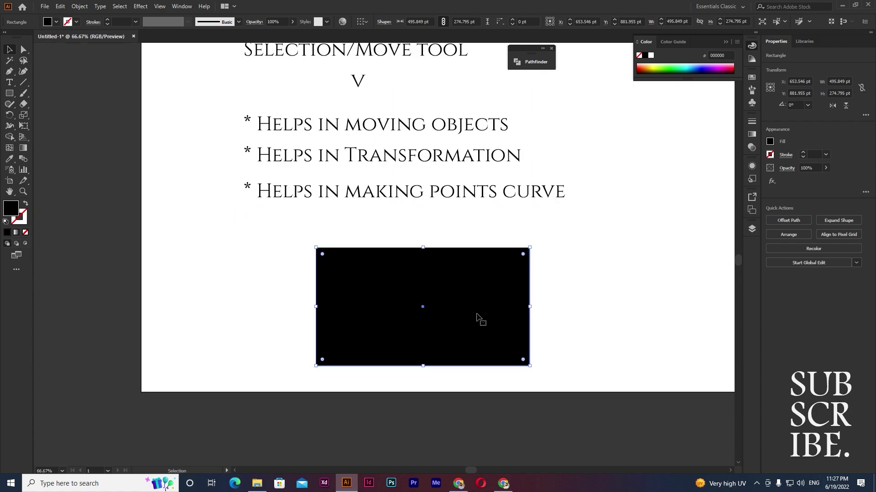
{"action": "scroll", "coordinate": [477, 321], "scroll_direction": "down", "scroll_amount": 1}
{"action": "left_click_drag", "start_coordinate": [529, 355], "coordinate": [490, 334]}
{"action": "left_click_drag", "start_coordinate": [452, 302], "coordinate": [409, 270]}
{"action": "scroll", "coordinate": [503, 316], "scroll_direction": "up", "scroll_amount": 3}
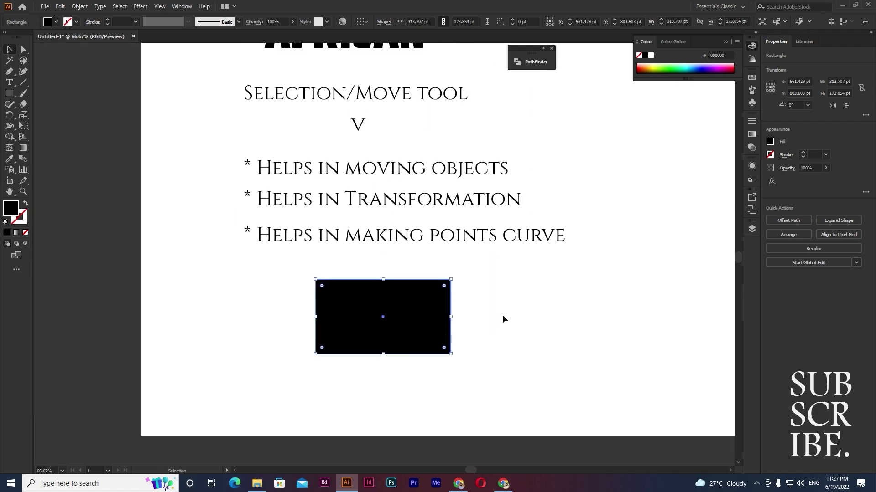
{"action": "scroll", "coordinate": [502, 316], "scroll_direction": "up", "scroll_amount": 3}
{"action": "scroll", "coordinate": [510, 361], "scroll_direction": "left", "scroll_amount": 1}
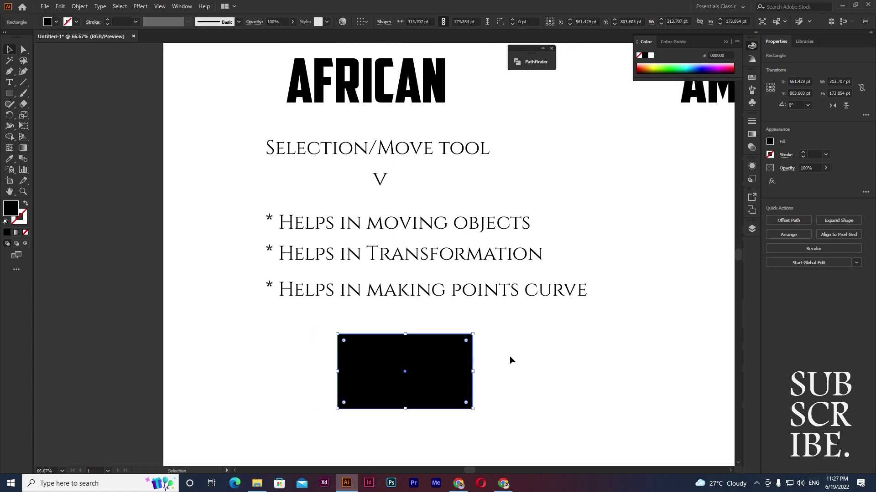
Scroll to the AMERICAN heading and drag a copy of the Selection/Move tool heading beneath it.
{"action": "scroll", "coordinate": [511, 360], "scroll_direction": "right", "scroll_amount": 3}
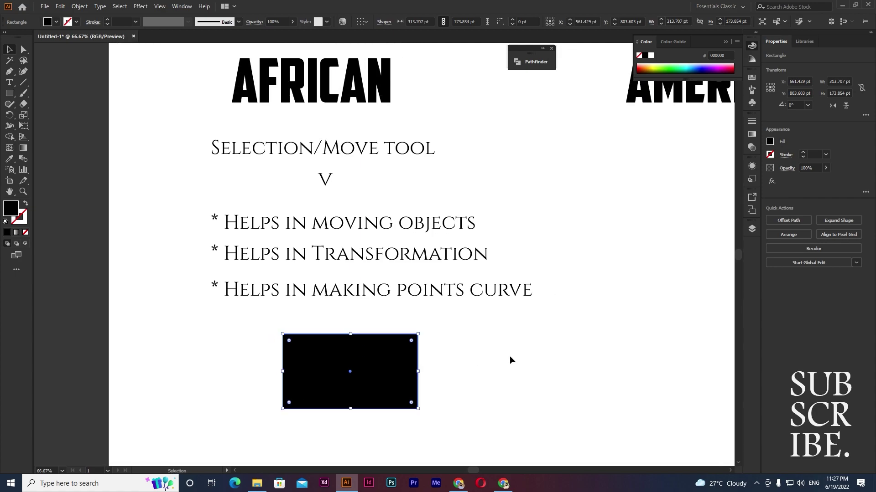
{"action": "scroll", "coordinate": [510, 360], "scroll_direction": "up", "scroll_amount": 1}
{"action": "scroll", "coordinate": [511, 360], "scroll_direction": "down", "scroll_amount": 1}
{"action": "scroll", "coordinate": [439, 358], "scroll_direction": "right", "scroll_amount": 5}
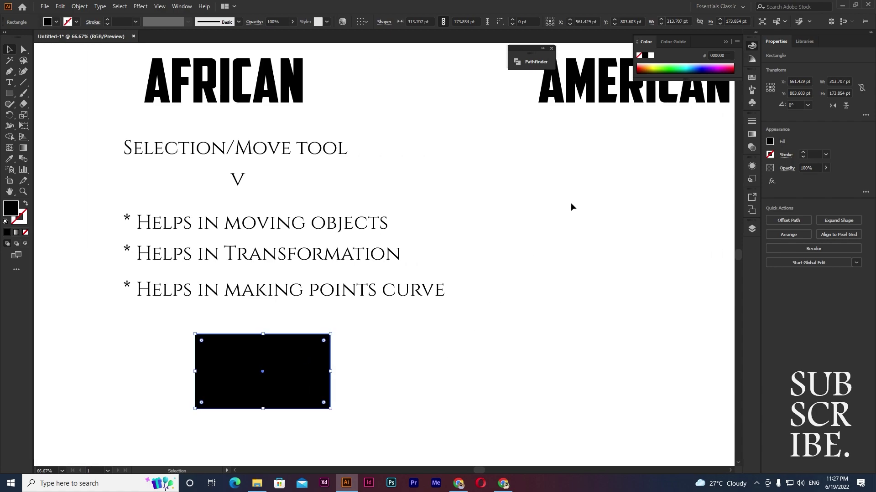
{"action": "scroll", "coordinate": [561, 258], "scroll_direction": "up", "scroll_amount": 3}
{"action": "scroll", "coordinate": [561, 258], "scroll_direction": "right", "scroll_amount": 3}
{"action": "scroll", "coordinate": [561, 258], "scroll_direction": "right", "scroll_amount": 2}
{"action": "scroll", "coordinate": [561, 258], "scroll_direction": "right", "scroll_amount": 2}
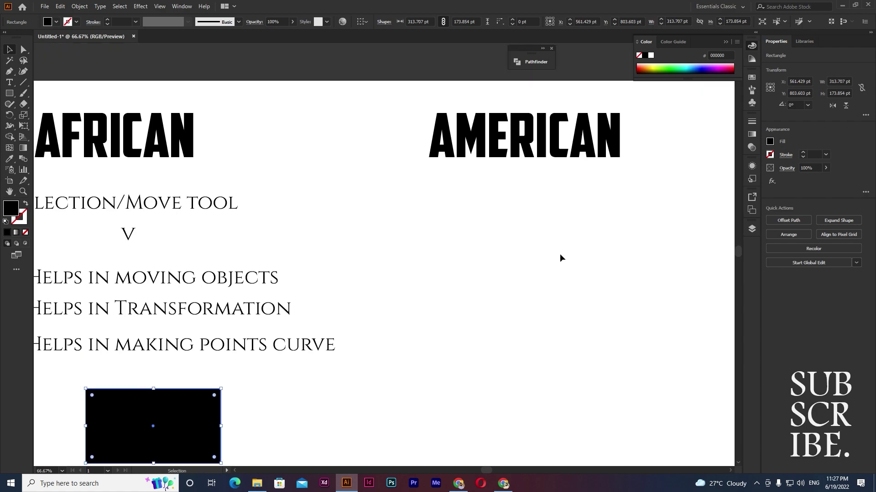
{"action": "scroll", "coordinate": [561, 258], "scroll_direction": "right", "scroll_amount": 1}
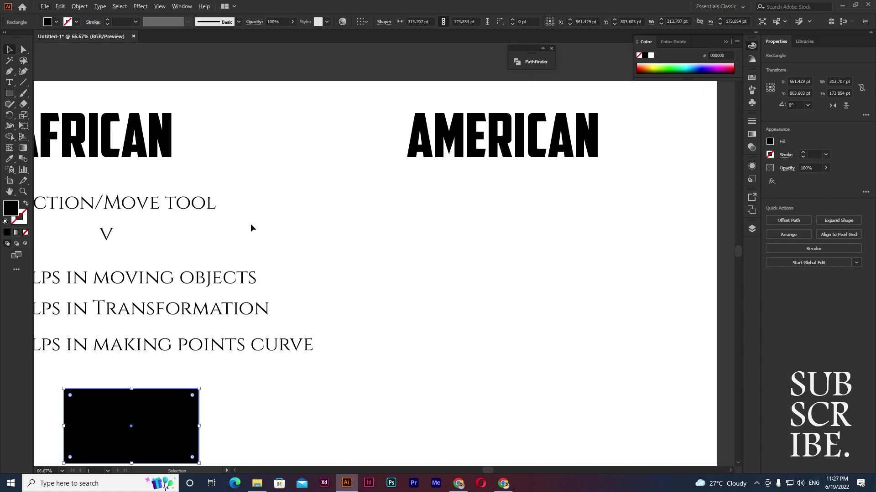
{"action": "left_click_drag", "start_coordinate": [150, 208], "coordinate": [581, 209]}
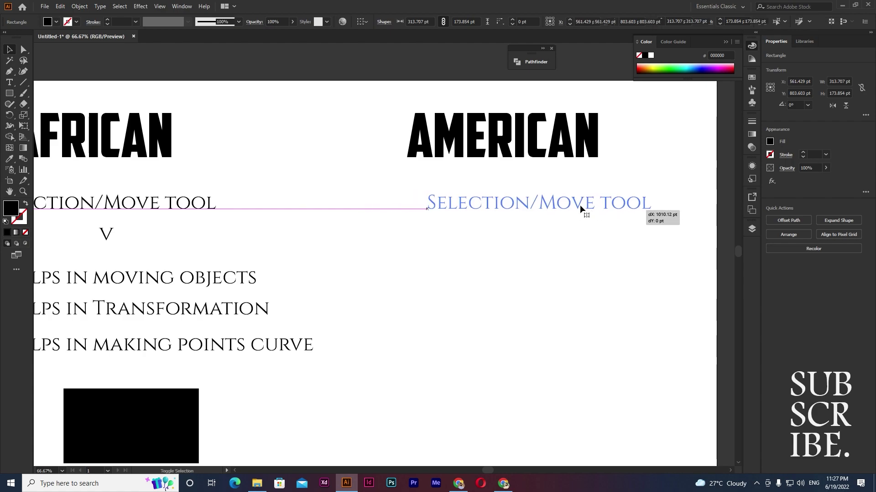
Edit the copied heading to read 'DIRECT Selection TOOL'.
{"action": "triple_click", "coordinate": [503, 210]}
{"action": "left_click_drag", "start_coordinate": [523, 203], "coordinate": [704, 218]}
{"action": "key", "text": "BackSpace"}
{"action": "key", "text": "Home"}
{"action": "type", "text": "DIRECT"}
{"action": "key", "text": "End"}
{"action": "type", "text": "TOOL"}
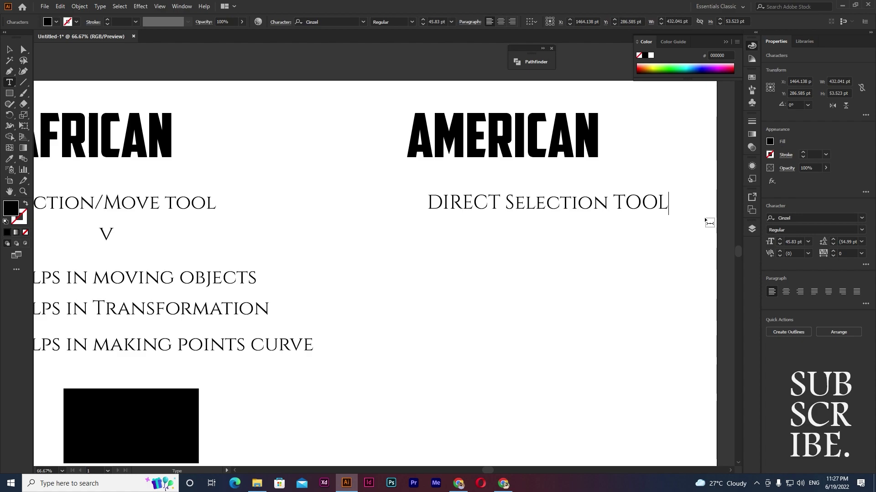
{"action": "key", "text": "Escape"}
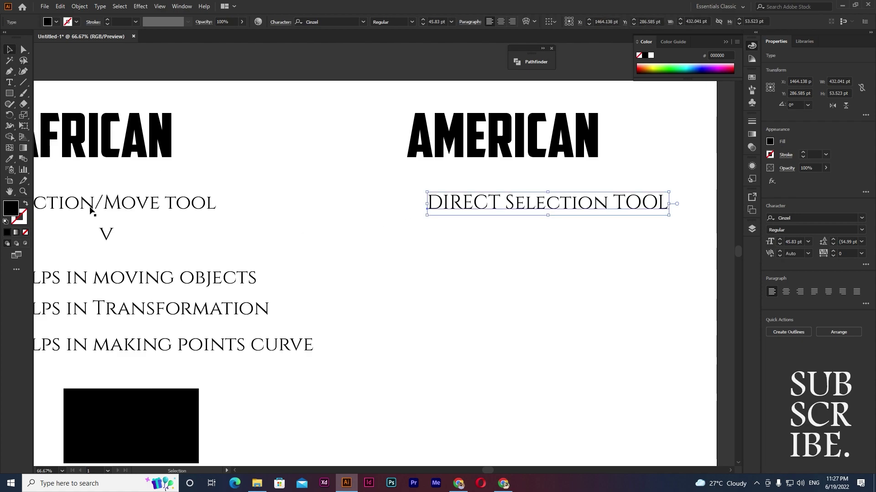
Copy the letter V beneath the new heading and change it to 'A'.
{"action": "left_click_drag", "start_coordinate": [110, 239], "coordinate": [555, 239]}
{"action": "key", "text": "t"}
{"action": "left_click", "coordinate": [555, 236]}
{"action": "type", "text": "A"}
{"action": "left_click_drag", "start_coordinate": [558, 236], "coordinate": [502, 239]}
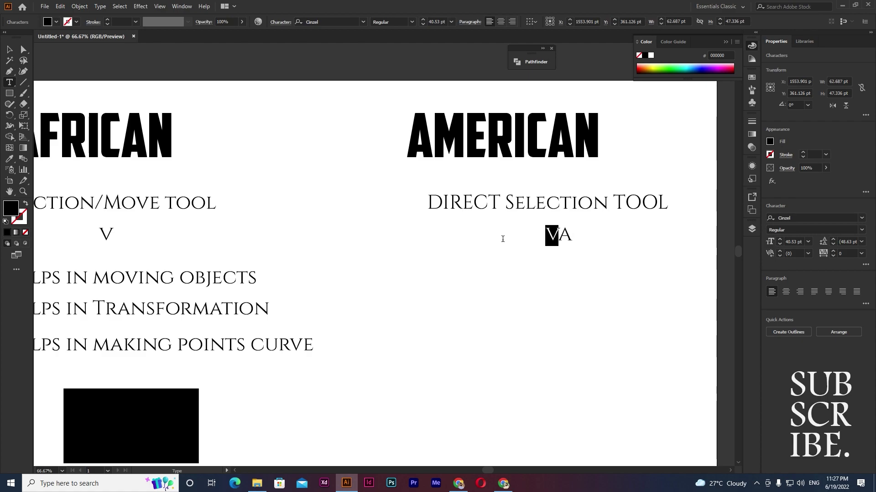
{"action": "key", "text": "BackSpace"}
{"action": "left_click", "coordinate": [10, 50]}
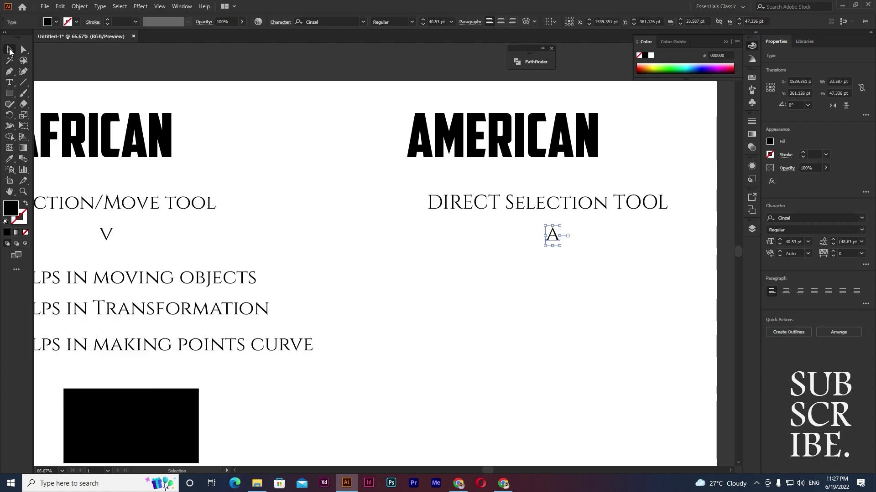
Shift the new heading and the A slightly left together.
{"action": "left_click", "coordinate": [404, 338]}
{"action": "left_click_drag", "start_coordinate": [406, 183], "coordinate": [627, 279]}
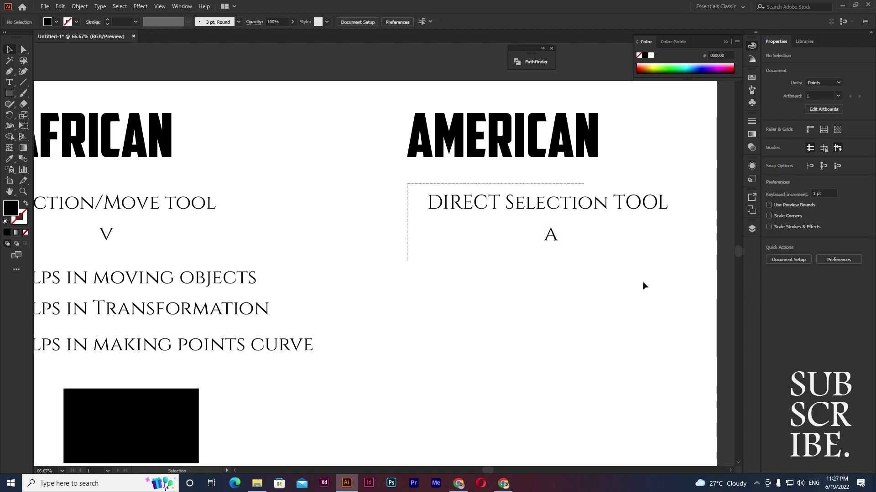
{"action": "left_click_drag", "start_coordinate": [586, 219], "coordinate": [552, 212]}
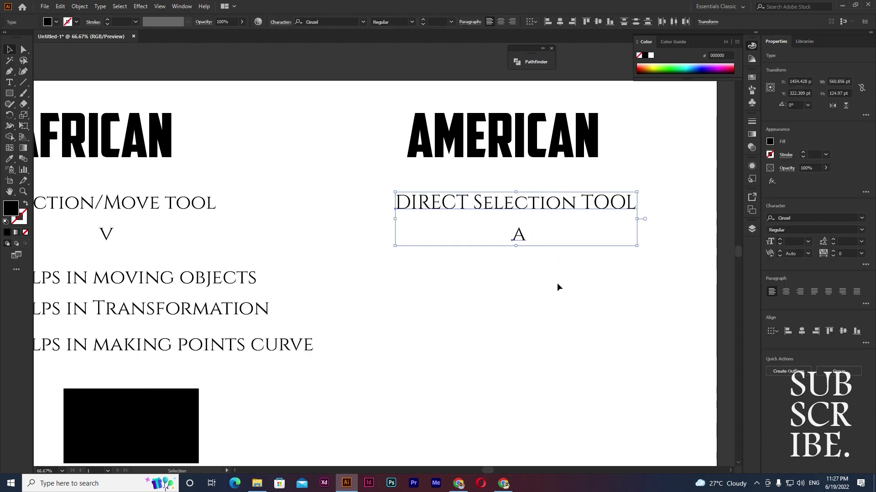
{"action": "left_click", "coordinate": [557, 287]}
{"action": "scroll", "coordinate": [211, 297], "scroll_direction": "left", "scroll_amount": 1}
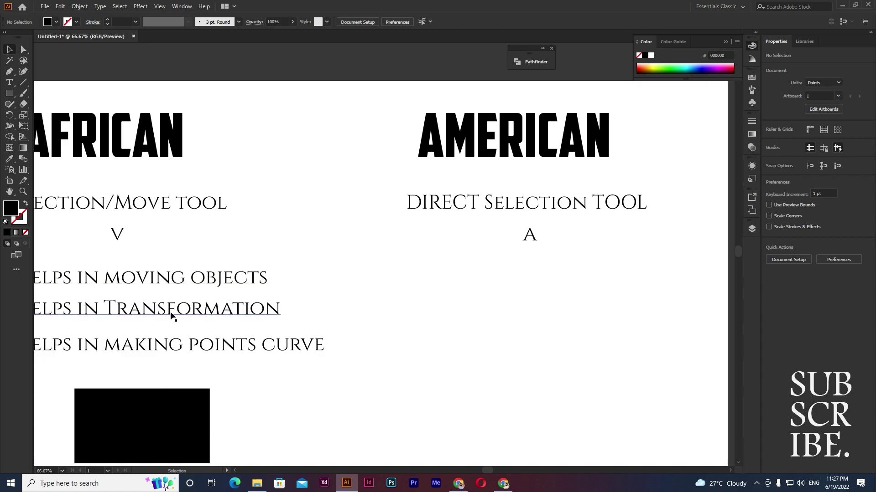
Copy the black rectangle to below the letter A under AMERICAN.
{"action": "scroll", "coordinate": [172, 316], "scroll_direction": "left", "scroll_amount": 4}
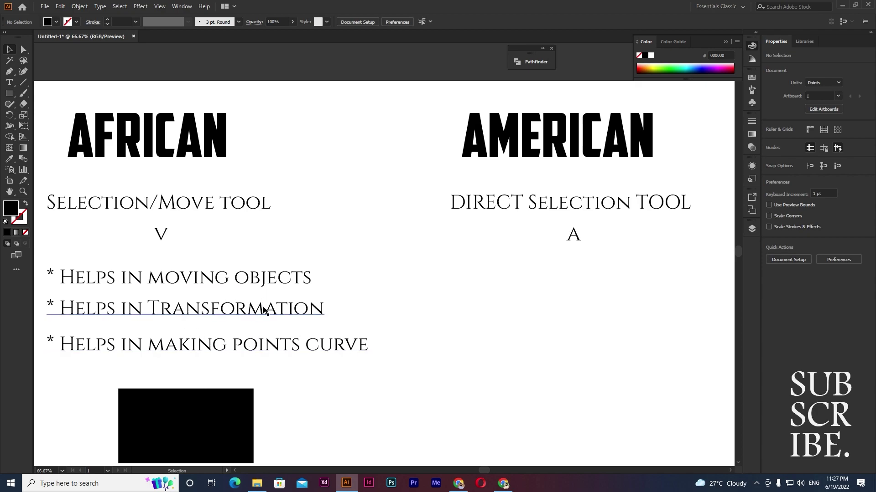
{"action": "scroll", "coordinate": [264, 311], "scroll_direction": "down", "scroll_amount": 3}
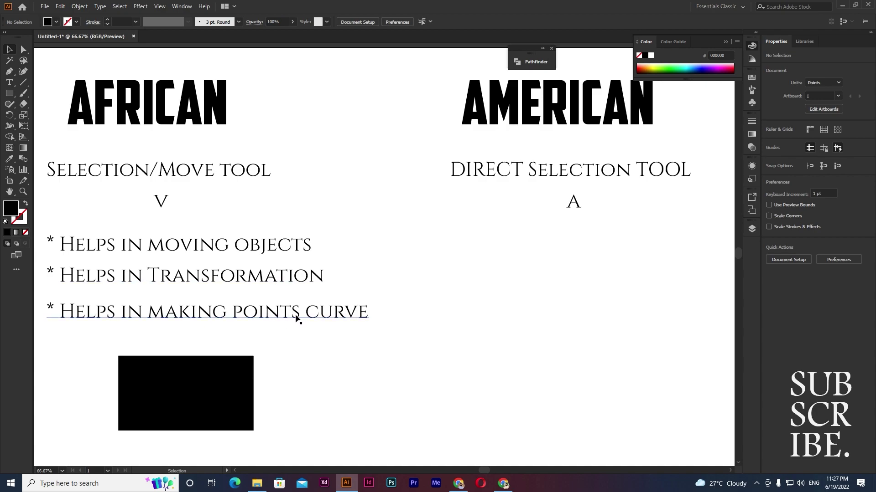
{"action": "scroll", "coordinate": [324, 361], "scroll_direction": "right", "scroll_amount": 1}
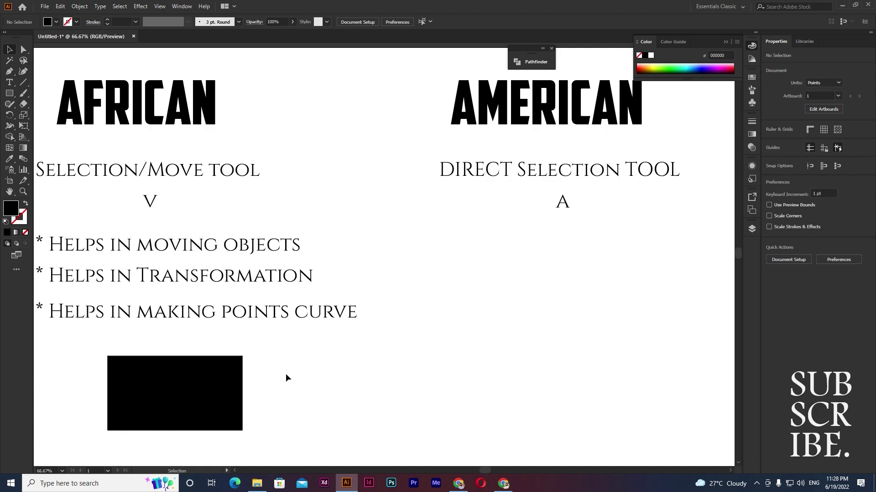
{"action": "mouse_move", "coordinate": [214, 396]}
{"action": "left_mouse_down"}
{"action": "mouse_move", "coordinate": [490, 346]}
{"action": "mouse_move", "coordinate": [595, 275]}
{"action": "left_mouse_up"}
{"action": "scroll", "coordinate": [557, 363], "scroll_direction": "right", "scroll_amount": 3}
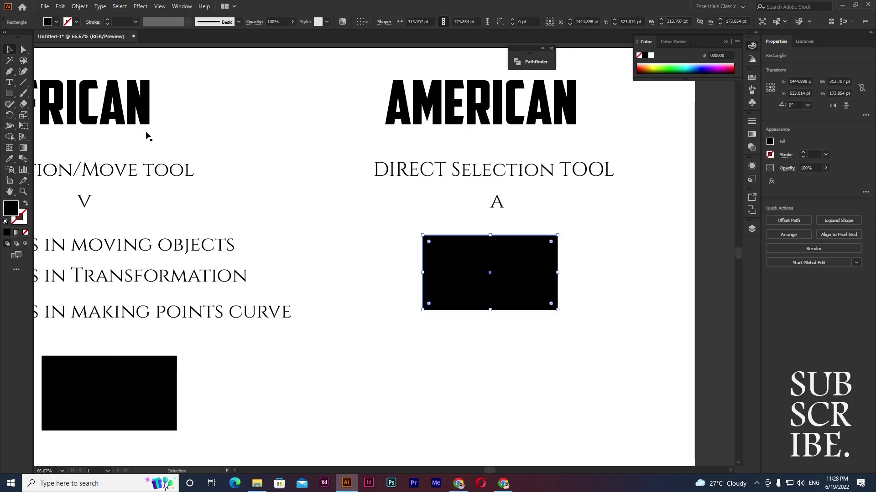
Scale the copied rectangle up from its centre to 332.674 × 184.365 pt.
{"action": "key", "text": "a"}
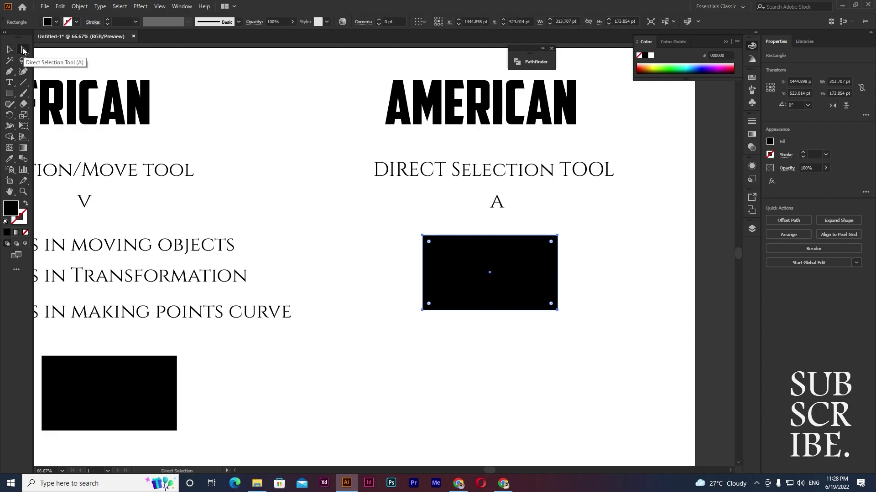
{"action": "scroll", "coordinate": [591, 250], "scroll_direction": "up", "scroll_amount": 1}
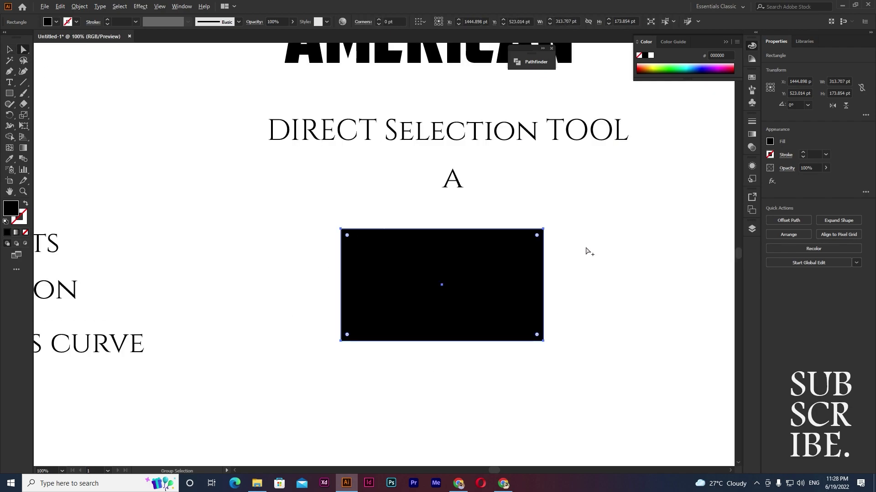
{"action": "scroll", "coordinate": [584, 250], "scroll_direction": "up", "scroll_amount": 1}
{"action": "scroll", "coordinate": [397, 272], "scroll_direction": "up", "scroll_amount": 1}
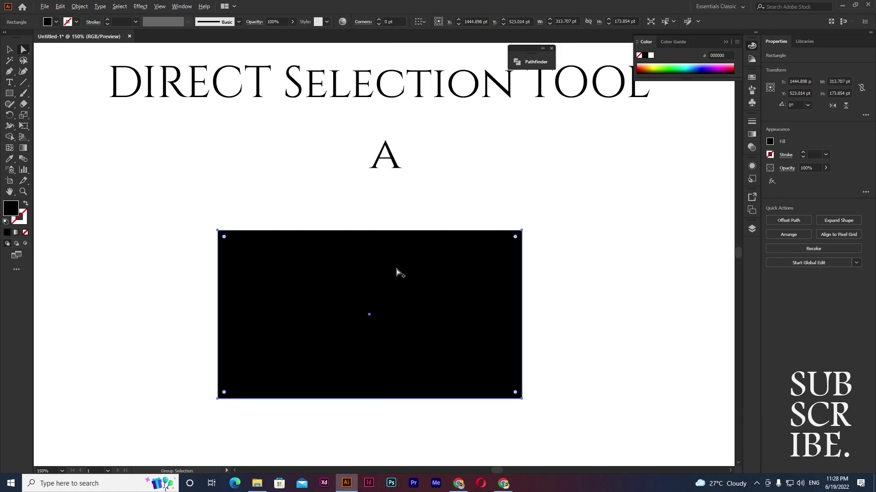
{"action": "scroll", "coordinate": [318, 267], "scroll_direction": "down", "scroll_amount": 2}
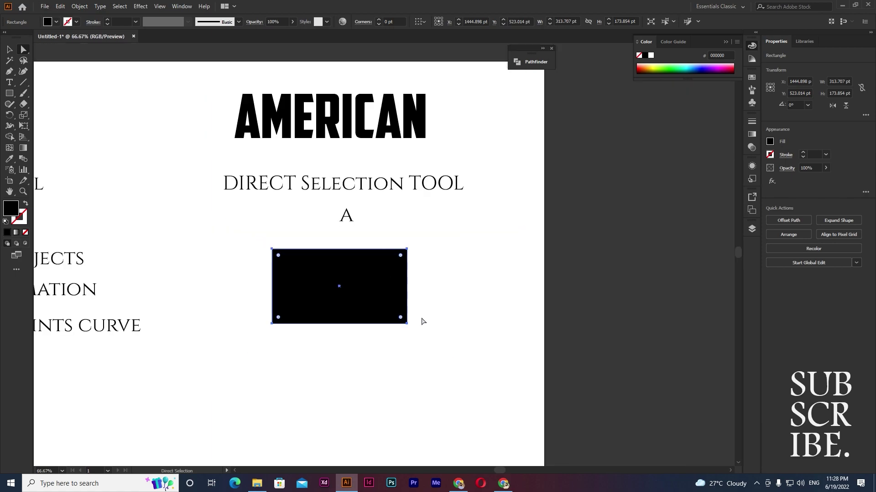
{"action": "scroll", "coordinate": [292, 287], "scroll_direction": "left", "scroll_amount": 3}
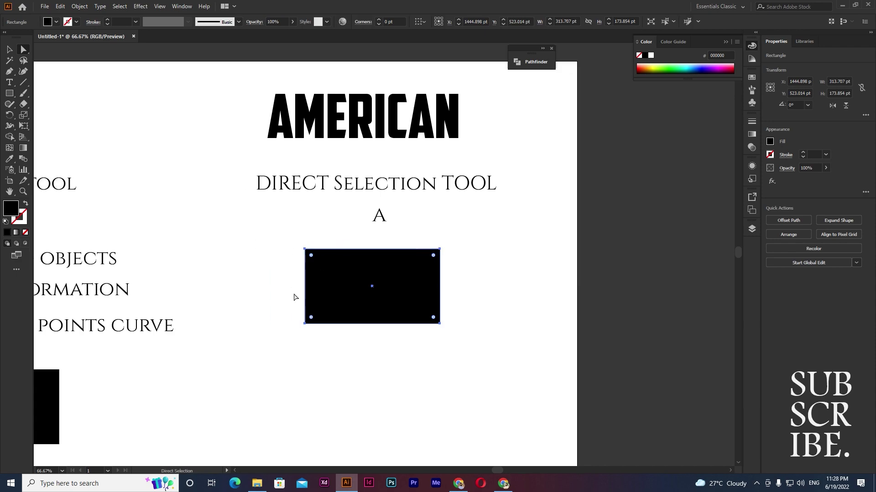
{"action": "scroll", "coordinate": [177, 359], "scroll_direction": "left", "scroll_amount": 5}
{"action": "scroll", "coordinate": [176, 359], "scroll_direction": "left", "scroll_amount": 2}
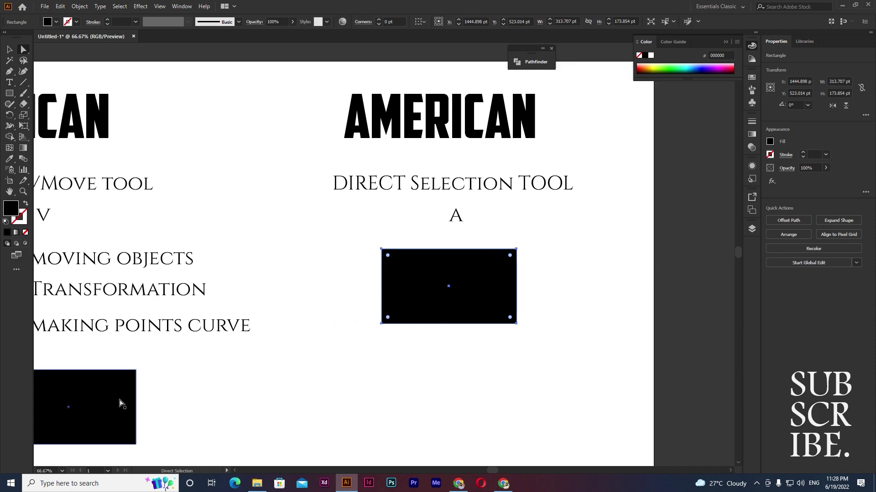
{"action": "left_click", "coordinate": [121, 404]}
{"action": "left_click", "coordinate": [372, 305]}
{"action": "key", "text": "v"}
{"action": "left_click", "coordinate": [404, 300]}
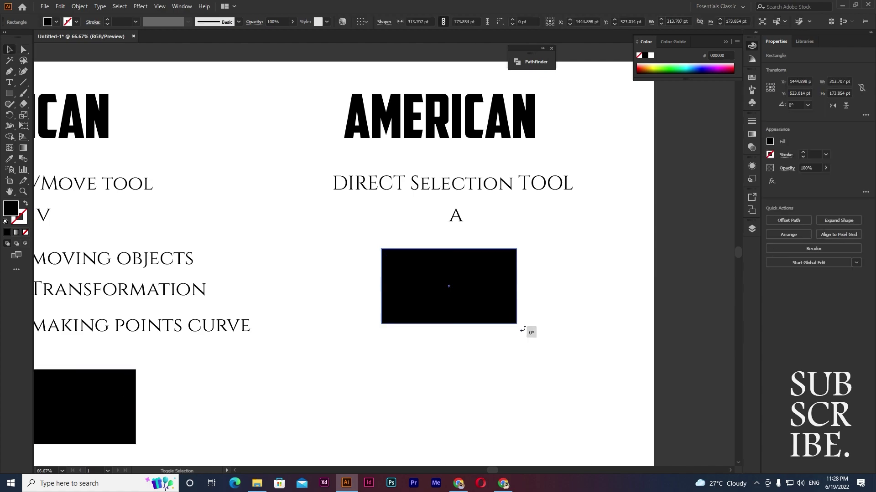
{"action": "left_click_drag", "start_coordinate": [520, 326], "coordinate": [521, 326]}
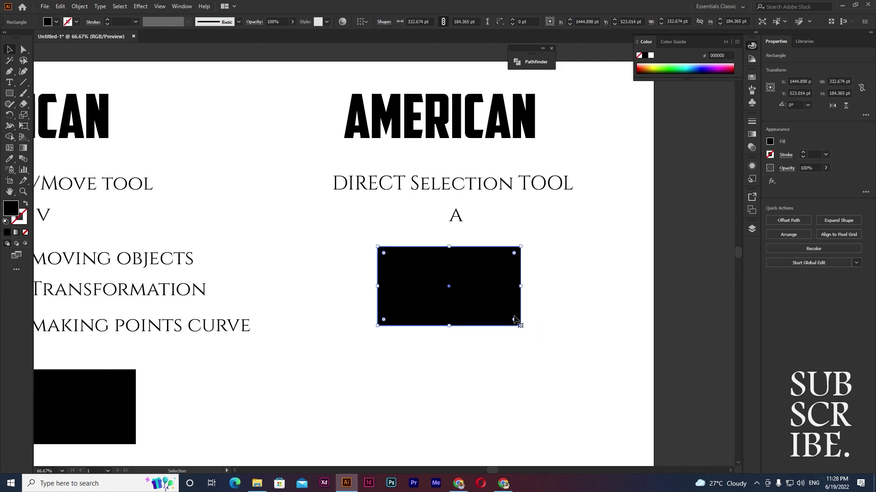
{"action": "key", "text": "a"}
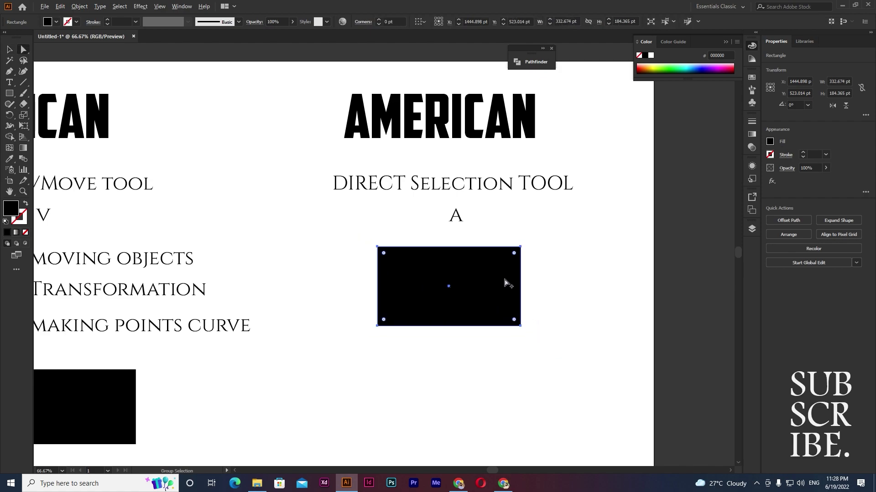
{"action": "scroll", "coordinate": [505, 283], "scroll_direction": "up", "scroll_amount": 2}
{"action": "mouse_move", "coordinate": [541, 207]}
{"action": "left_mouse_down"}
{"action": "mouse_move", "coordinate": [362, 192]}
{"action": "mouse_move", "coordinate": [542, 207]}
{"action": "left_mouse_up"}
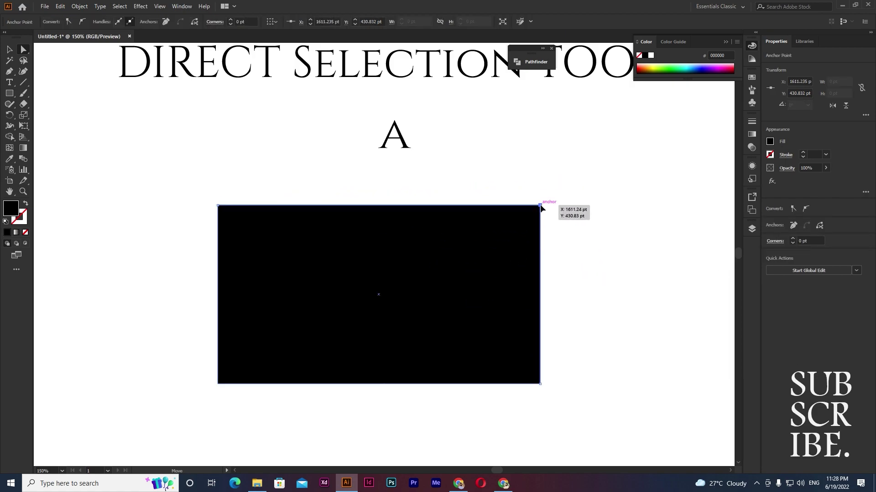
{"action": "left_click_drag", "start_coordinate": [542, 207], "coordinate": [541, 206]}
{"action": "left_click", "coordinate": [572, 235]}
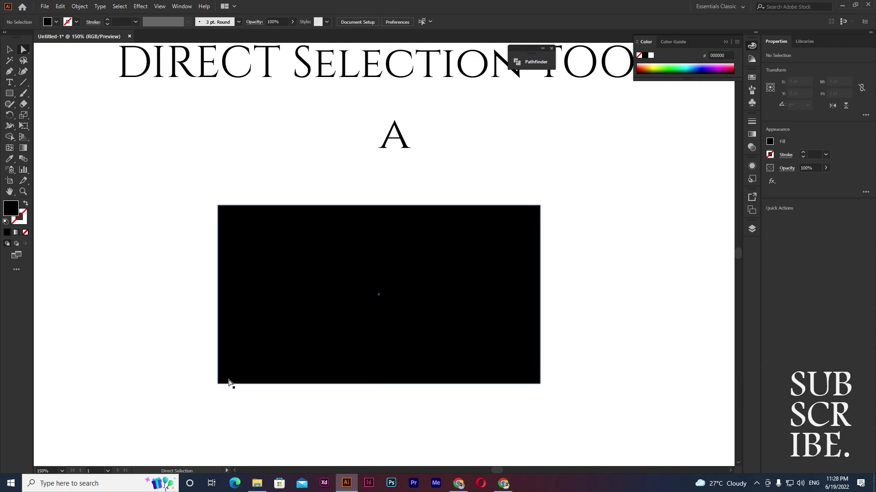
{"action": "mouse_move", "coordinate": [575, 184]}
{"action": "left_mouse_down"}
{"action": "mouse_move", "coordinate": [493, 289]}
{"action": "mouse_move", "coordinate": [525, 408]}
{"action": "left_mouse_up"}
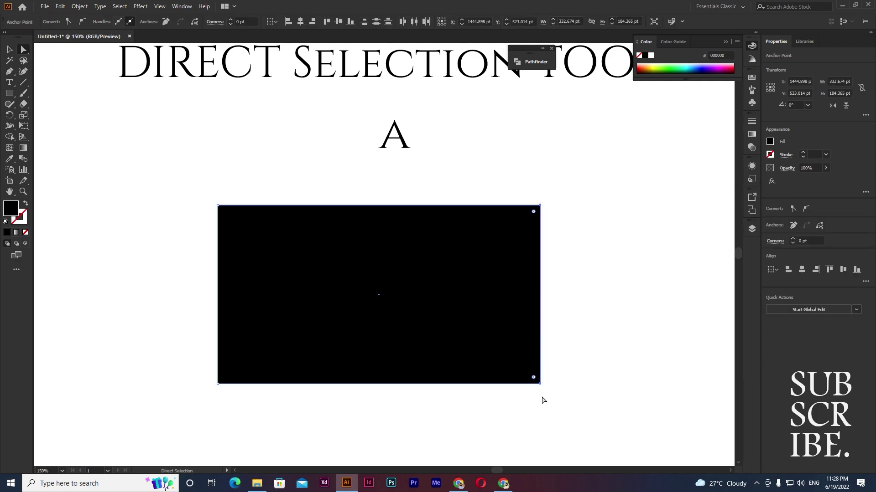
{"action": "scroll", "coordinate": [543, 353], "scroll_direction": "down", "scroll_amount": 3}
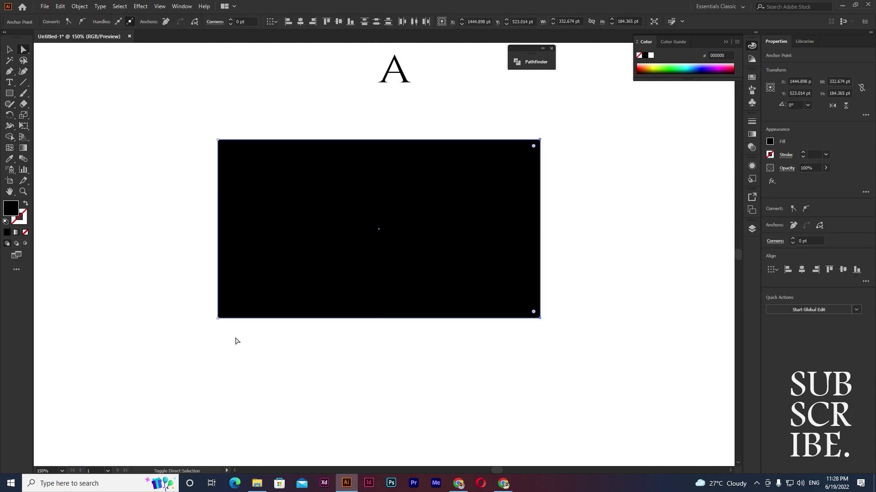
{"action": "left_click_drag", "start_coordinate": [208, 313], "coordinate": [259, 347]}
{"action": "scroll", "coordinate": [487, 329], "scroll_direction": "down", "scroll_amount": 1}
{"action": "scroll", "coordinate": [487, 330], "scroll_direction": "down", "scroll_amount": 1}
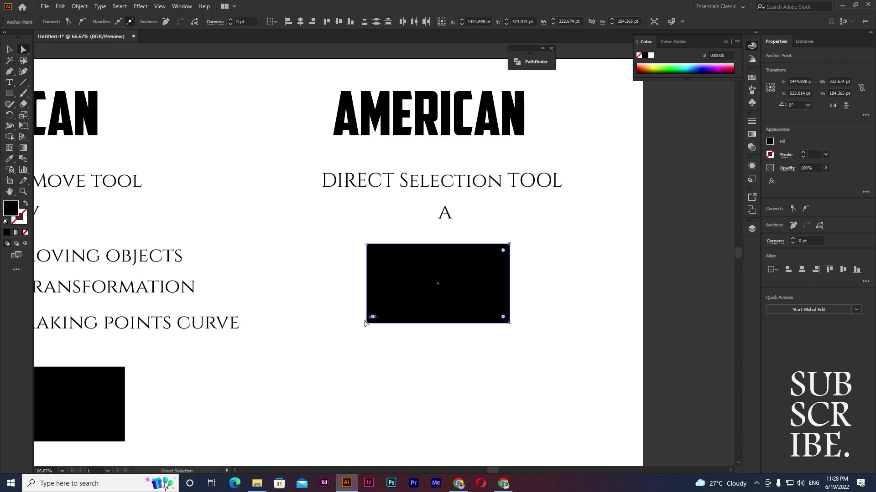
{"action": "left_click_drag", "start_coordinate": [367, 324], "coordinate": [385, 372]}
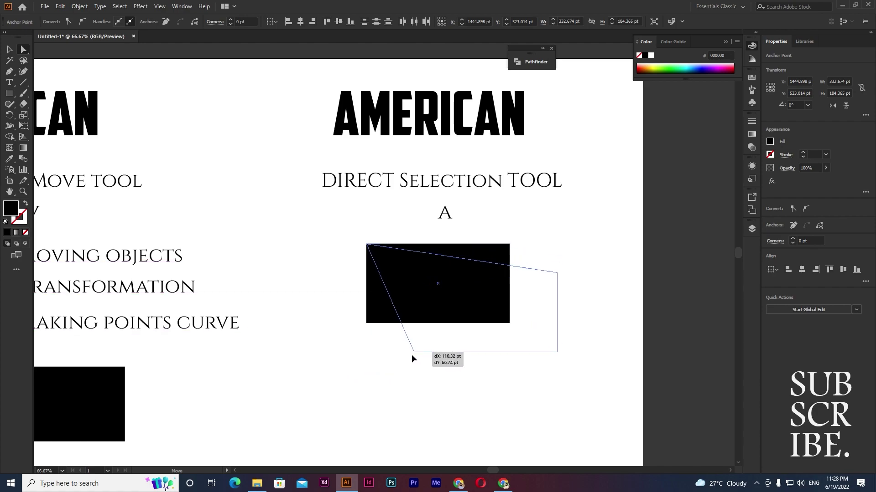
{"action": "left_click_drag", "start_coordinate": [386, 373], "coordinate": [384, 398]}
{"action": "key", "text": "ctrl+z"}
{"action": "key", "text": "ctrl+z"}
{"action": "left_click", "coordinate": [514, 363]}
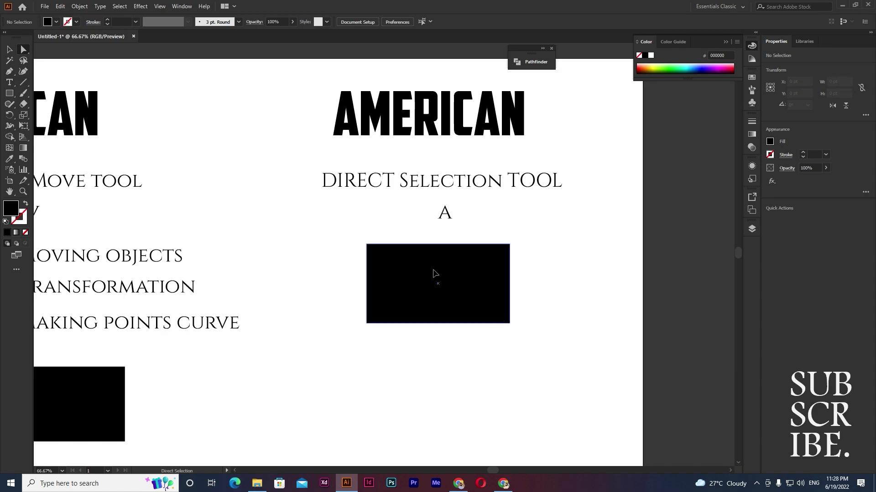
{"action": "left_click", "coordinate": [431, 275]}
{"action": "key", "text": "ctrl+plus"}
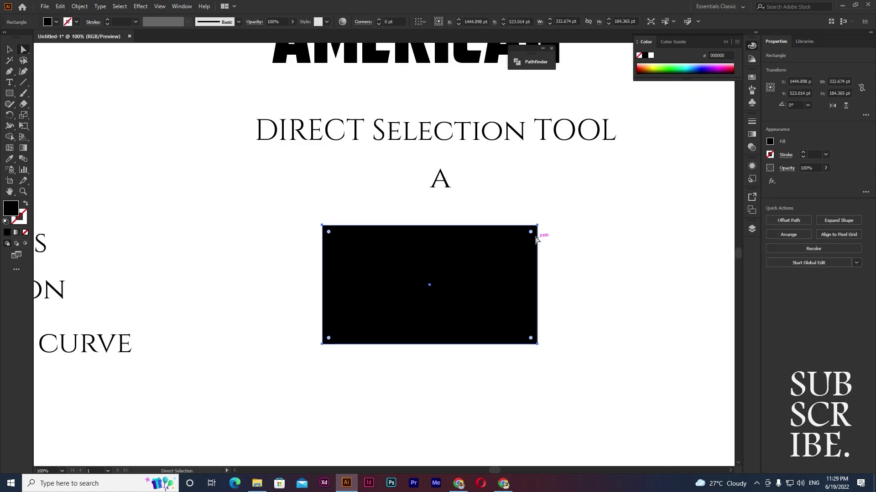
Select all corners except bottom-left and round them to 92.18 pt with the live-corner widget.
{"action": "mouse_move", "coordinate": [286, 215]}
{"action": "left_mouse_down"}
{"action": "mouse_move", "coordinate": [388, 234]}
{"action": "mouse_move", "coordinate": [580, 248]}
{"action": "left_mouse_up"}
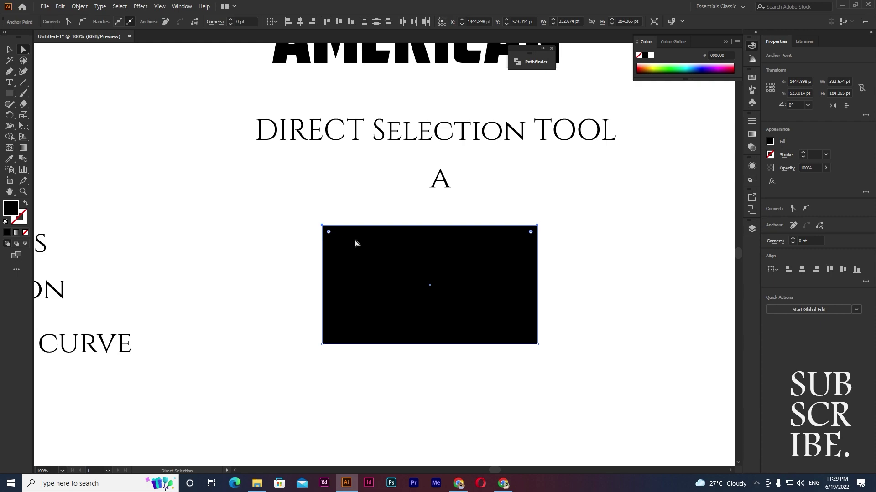
{"action": "left_click_drag", "start_coordinate": [554, 318], "coordinate": [478, 390], "text": "shift"}
{"action": "left_click_drag", "start_coordinate": [531, 341], "coordinate": [268, 304]}
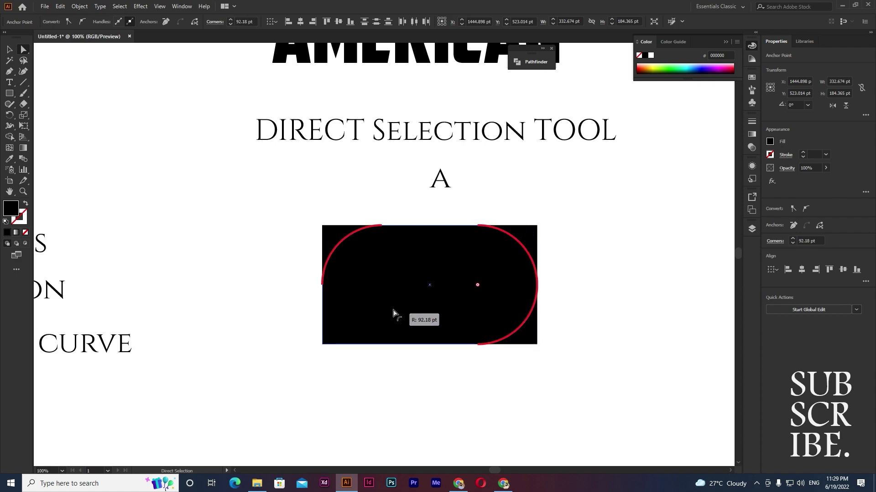
{"action": "left_click", "coordinate": [269, 305]}
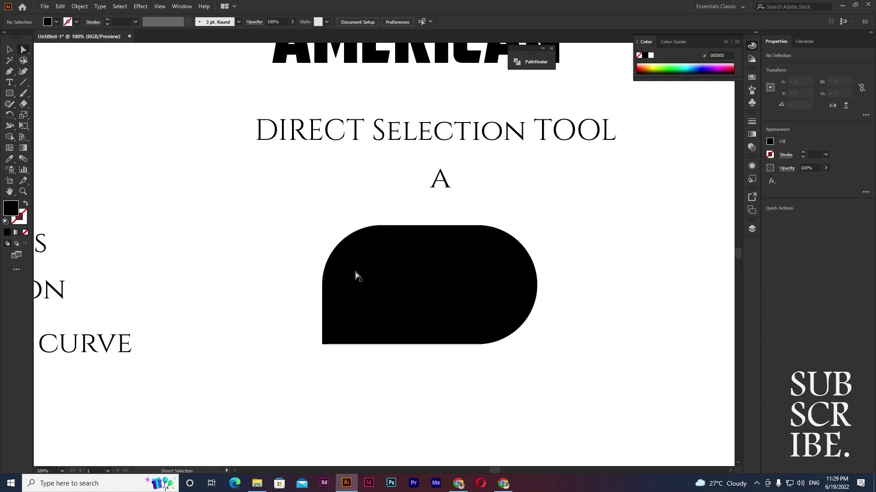
Undo the 92.18 pt rounding and reselect the whole 332.674 × 184.365 pt rectangle.
{"action": "key", "text": "ctrl+z"}
{"action": "scroll", "coordinate": [416, 338], "scroll_direction": "down", "scroll_amount": 1, "text": "alt"}
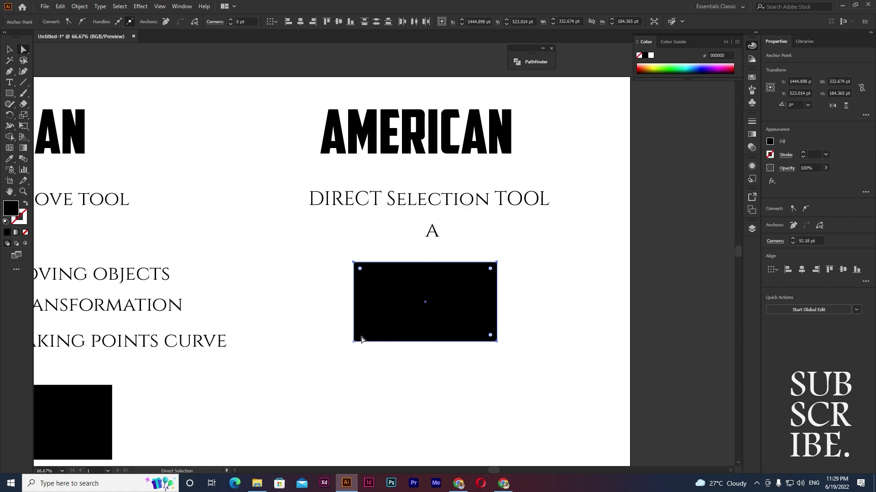
{"action": "key", "text": "v"}
{"action": "left_click", "coordinate": [444, 376]}
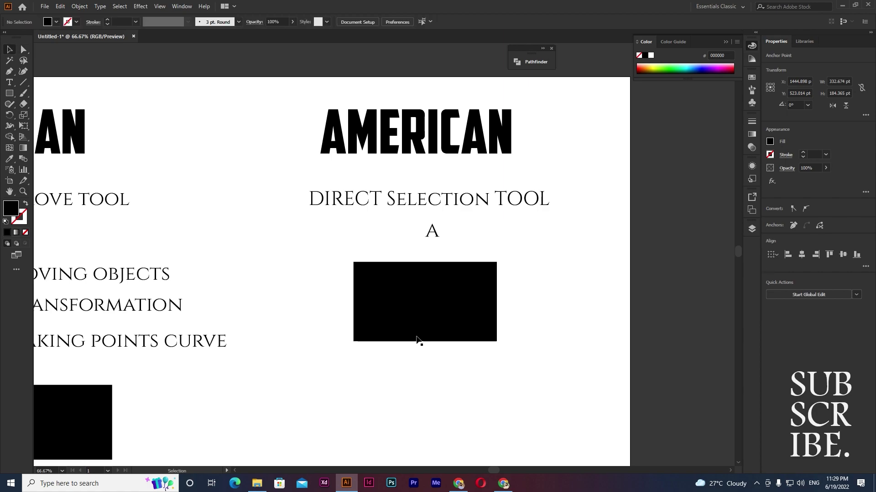
{"action": "left_click_drag", "start_coordinate": [322, 250], "coordinate": [557, 292]}
{"action": "scroll", "coordinate": [444, 338], "scroll_direction": "up", "scroll_amount": 1}
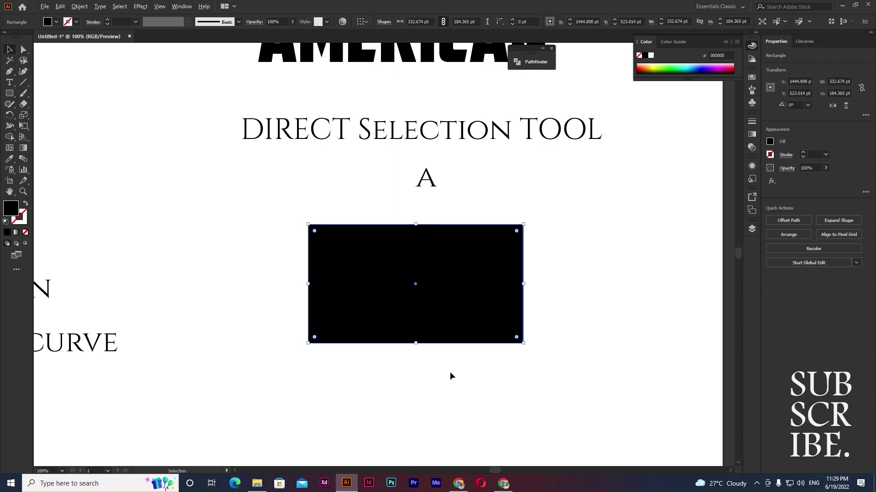
{"action": "scroll", "coordinate": [450, 372], "scroll_direction": "down", "scroll_amount": 1}
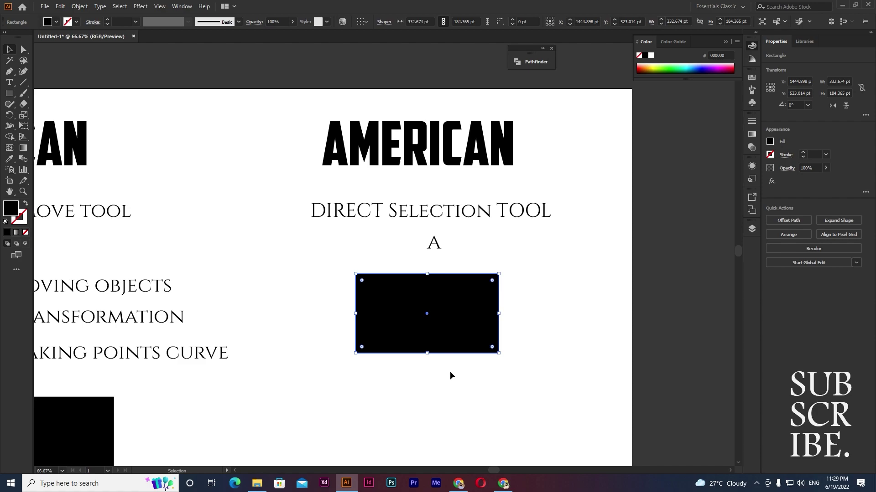
{"action": "scroll", "coordinate": [449, 375], "scroll_direction": "down", "scroll_amount": 1}
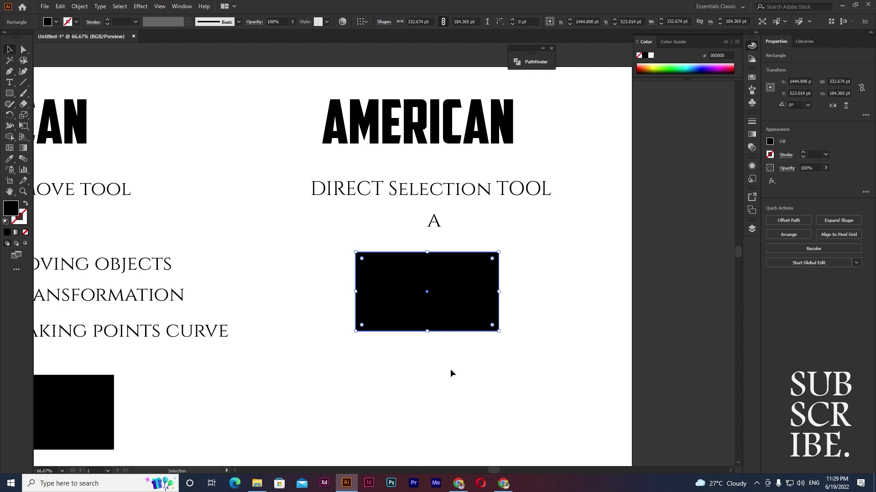
{"action": "scroll", "coordinate": [450, 373], "scroll_direction": "down", "scroll_amount": 2}
{"action": "scroll", "coordinate": [451, 373], "scroll_direction": "left", "scroll_amount": 2}
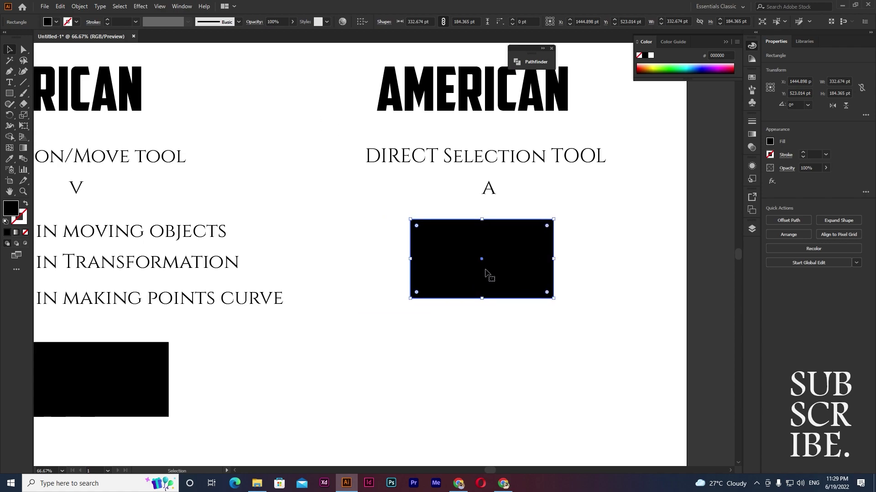
Fill the rectangle under the A with dark grey 2B2A2A and resize it to a 184 pt square.
{"action": "left_click_drag", "start_coordinate": [551, 264], "coordinate": [483, 265]}
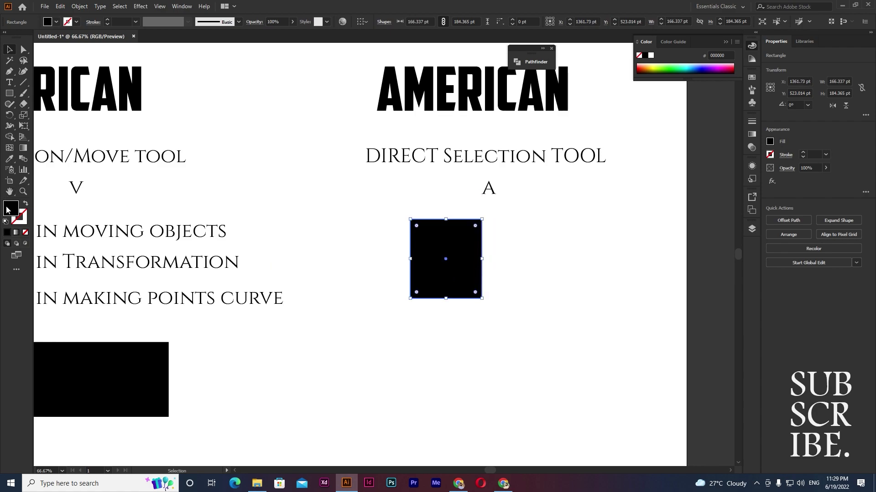
{"action": "double_click", "coordinate": [7, 210]}
{"action": "left_click", "coordinate": [370, 264]}
{"action": "left_click", "coordinate": [587, 172]}
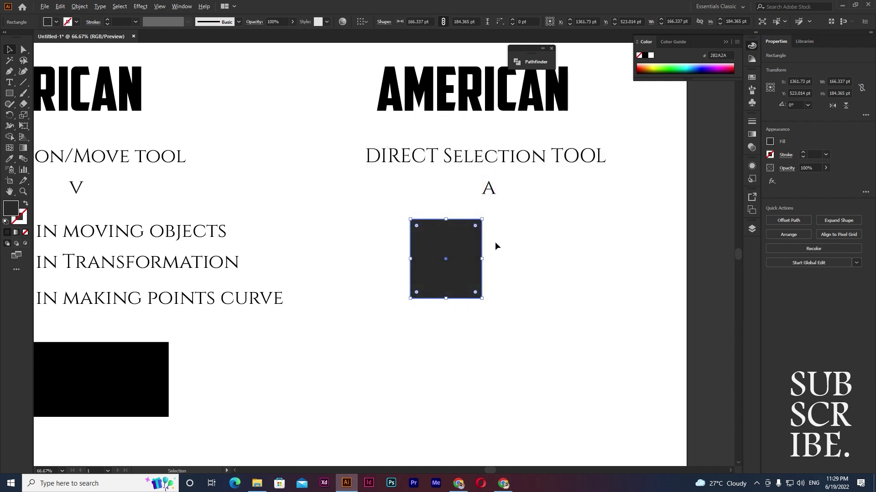
{"action": "scroll", "coordinate": [496, 247], "scroll_direction": "up", "scroll_amount": 2}
{"action": "left_click_drag", "start_coordinate": [465, 278], "coordinate": [485, 287]}
{"action": "left_click", "coordinate": [551, 308]}
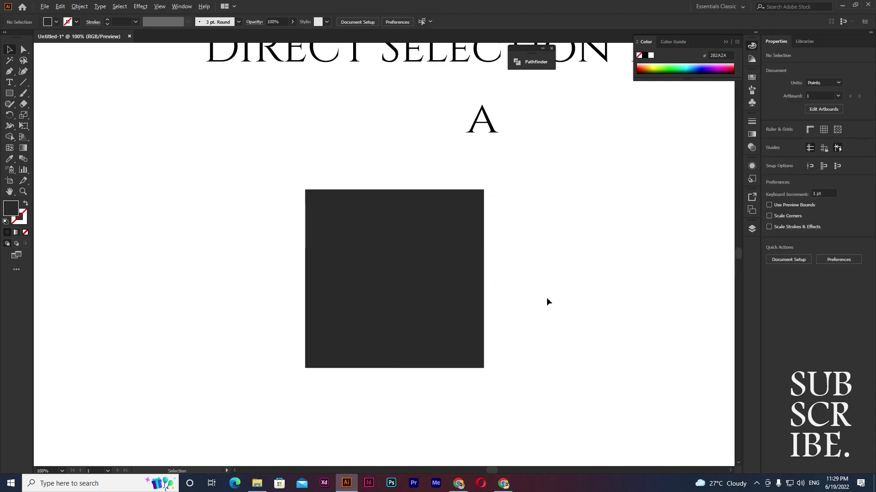
Move the dark square to sit just beneath the A, then select the black rectangle on the left.
{"action": "scroll", "coordinate": [546, 298], "scroll_direction": "down", "scroll_amount": 1}
{"action": "mouse_move", "coordinate": [452, 253]}
{"action": "left_mouse_down"}
{"action": "mouse_move", "coordinate": [421, 303]}
{"action": "mouse_move", "coordinate": [448, 261]}
{"action": "mouse_move", "coordinate": [518, 233]}
{"action": "left_mouse_up"}
{"action": "left_click", "coordinate": [470, 352]}
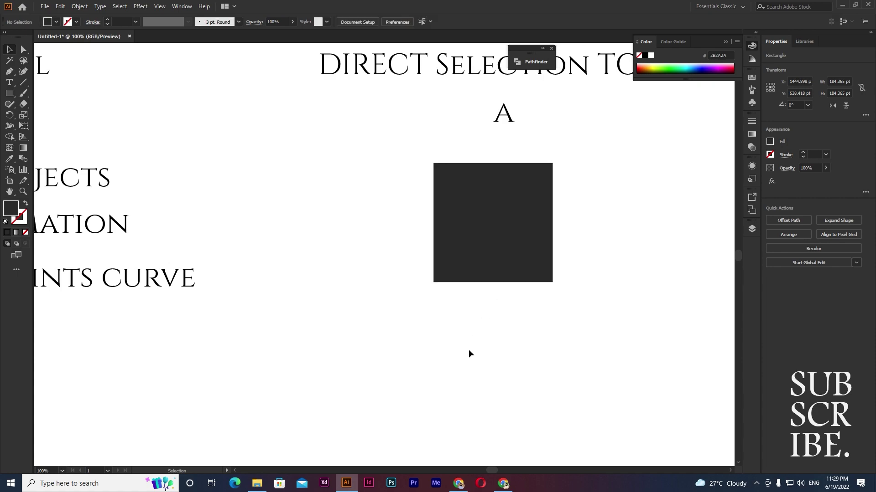
{"action": "scroll", "coordinate": [468, 350], "scroll_direction": "down", "scroll_amount": 1}
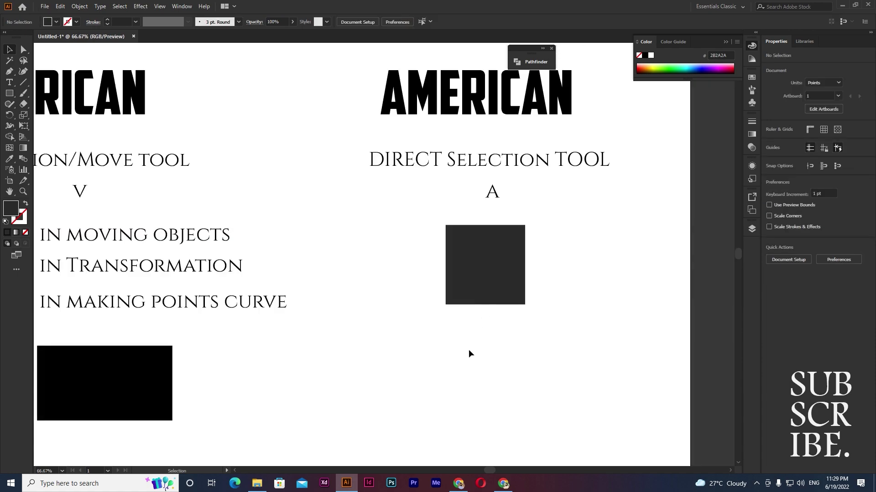
{"action": "scroll", "coordinate": [422, 357], "scroll_direction": "left", "scroll_amount": 2}
{"action": "scroll", "coordinate": [375, 351], "scroll_direction": "down", "scroll_amount": 3}
{"action": "scroll", "coordinate": [354, 346], "scroll_direction": "left", "scroll_amount": 3}
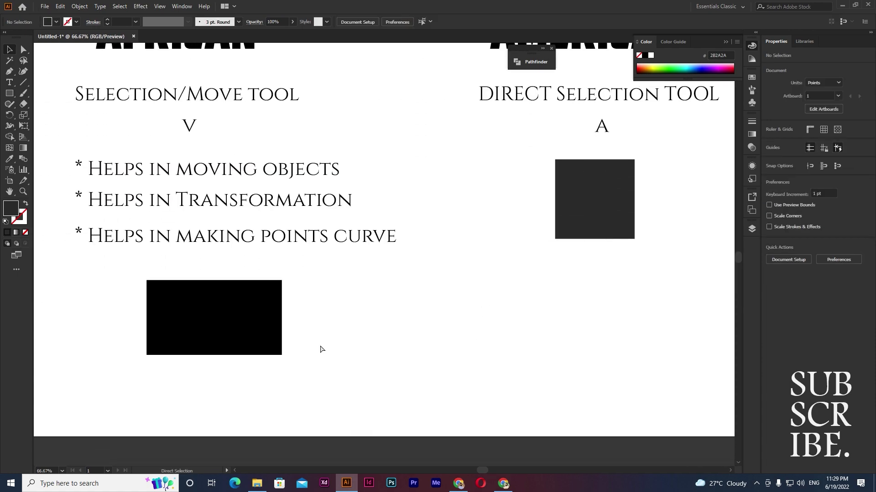
{"action": "left_click", "coordinate": [219, 331]}
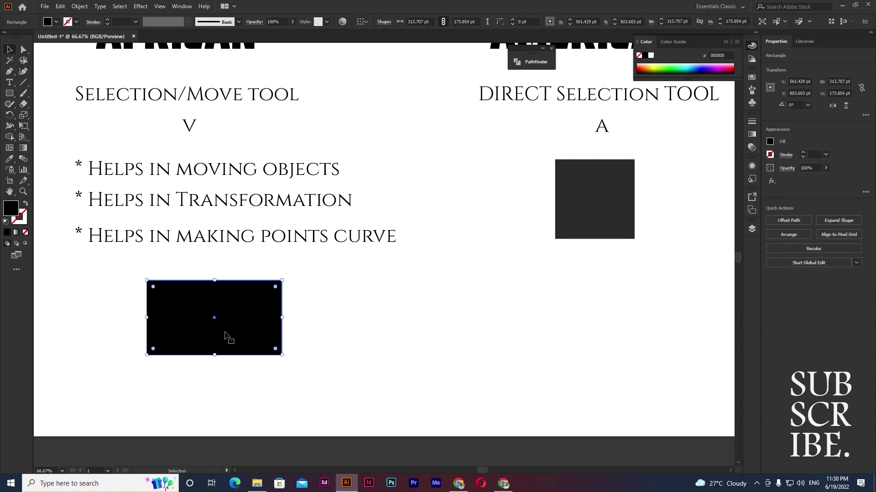
Alt-drag the grey square straight down to duplicate it 234 pt below the original.
{"action": "key", "text": "a"}
{"action": "left_click", "coordinate": [610, 202]}
{"action": "scroll", "coordinate": [584, 196], "scroll_direction": "right", "scroll_amount": 2}
{"action": "key", "text": "v"}
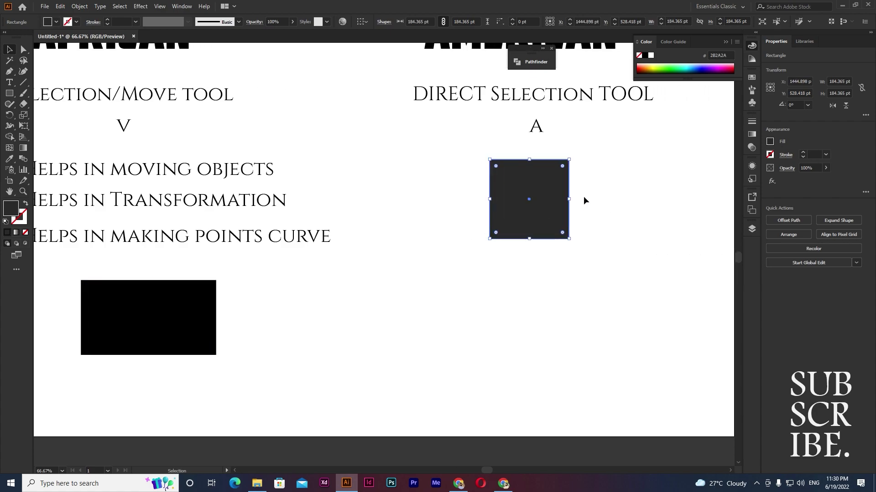
{"action": "scroll", "coordinate": [582, 196], "scroll_direction": "up", "scroll_amount": 3}
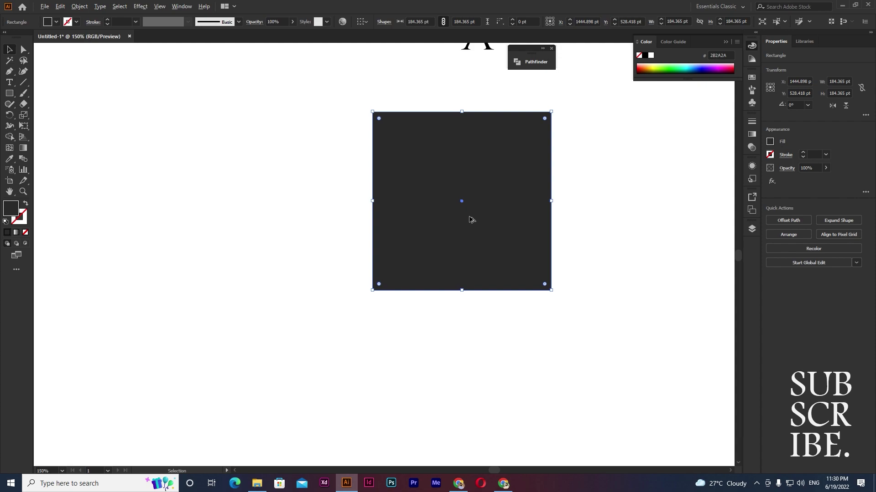
{"action": "scroll", "coordinate": [471, 220], "scroll_direction": "down", "scroll_amount": 2, "text": "alt"}
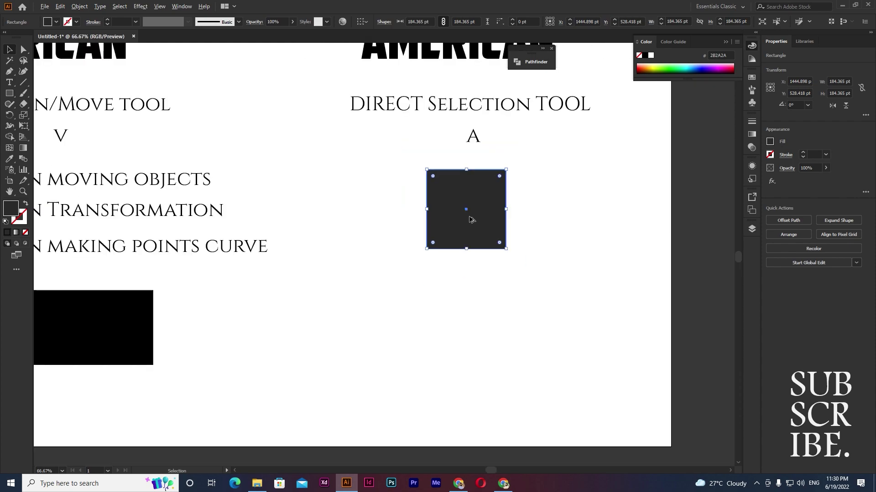
{"action": "left_click_drag", "start_coordinate": [471, 220], "coordinate": [472, 321]}
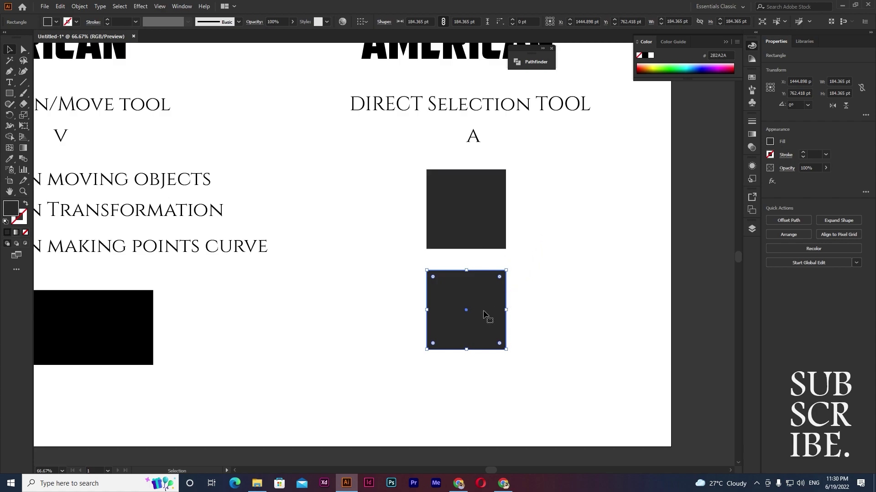
{"action": "scroll", "coordinate": [475, 336], "scroll_direction": "up", "scroll_amount": 1}
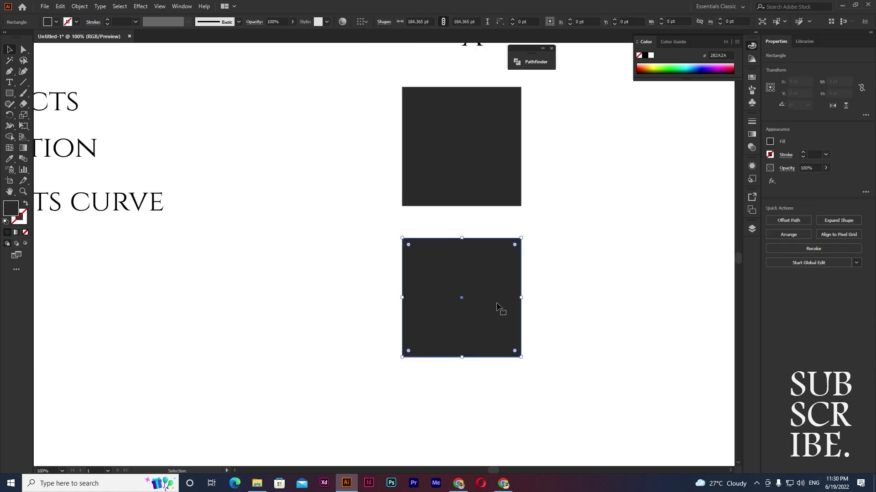
{"action": "left_click", "coordinate": [518, 190]}
{"action": "left_click", "coordinate": [499, 279]}
{"action": "key", "text": "a"}
{"action": "scroll", "coordinate": [555, 275], "scroll_direction": "right", "scroll_amount": 1}
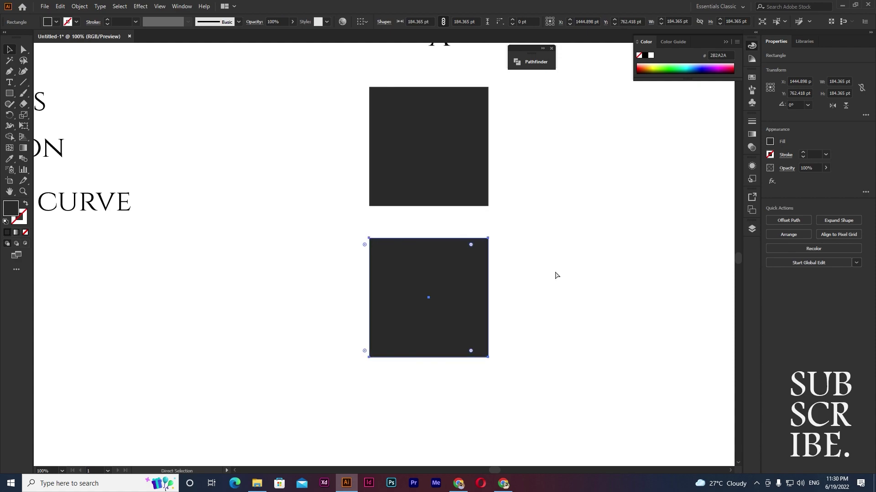
{"action": "key", "text": "v"}
{"action": "scroll", "coordinate": [556, 275], "scroll_direction": "down", "scroll_amount": 1}
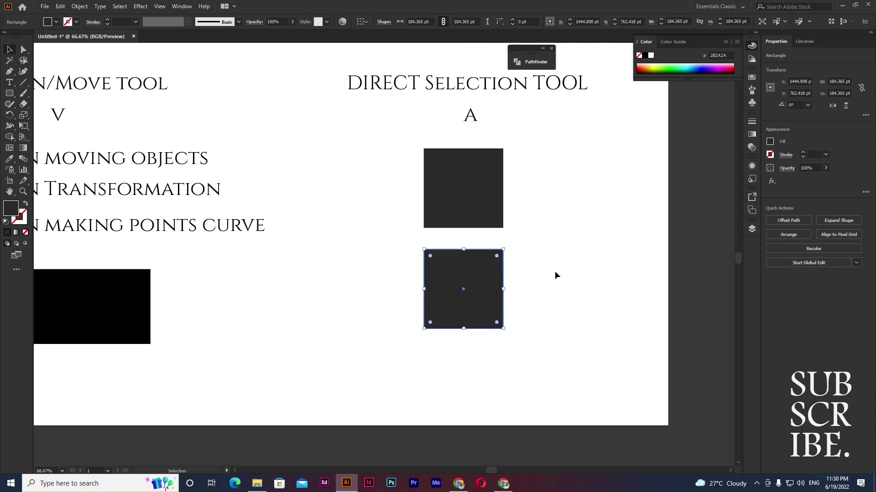
{"action": "left_click", "coordinate": [557, 272]}
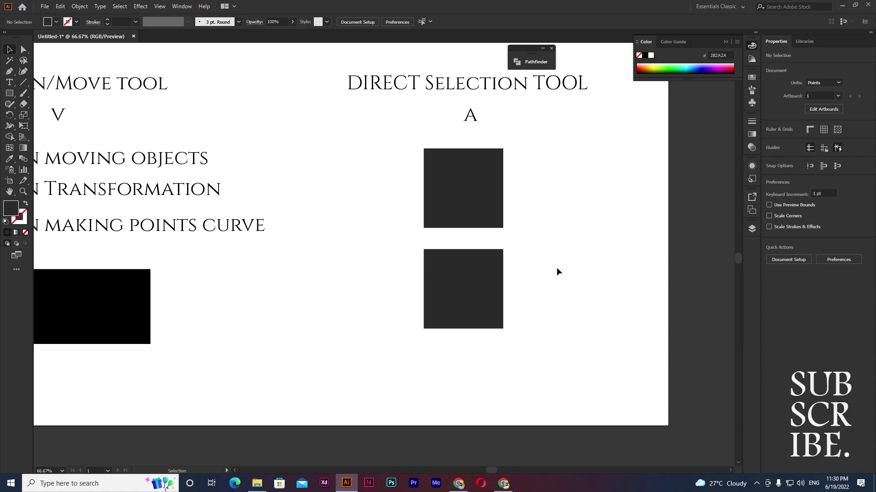
{"action": "scroll", "coordinate": [546, 268], "scroll_direction": "left", "scroll_amount": 1}
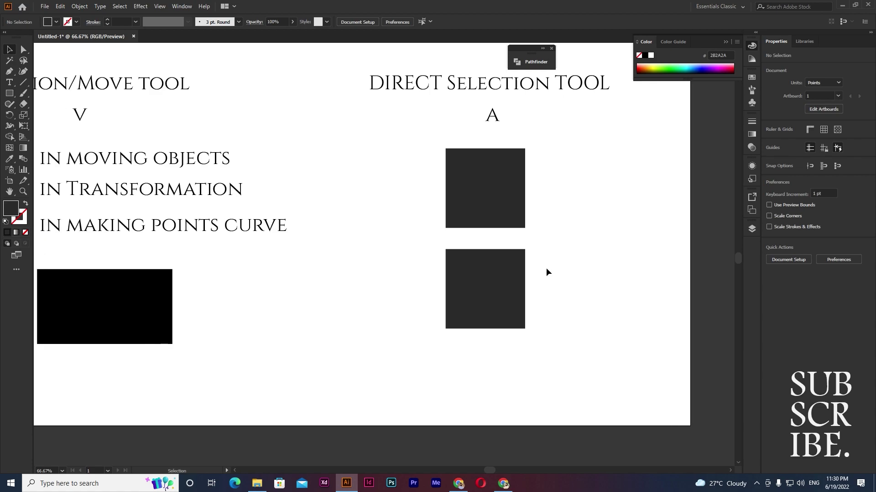
{"action": "left_click", "coordinate": [509, 211]}
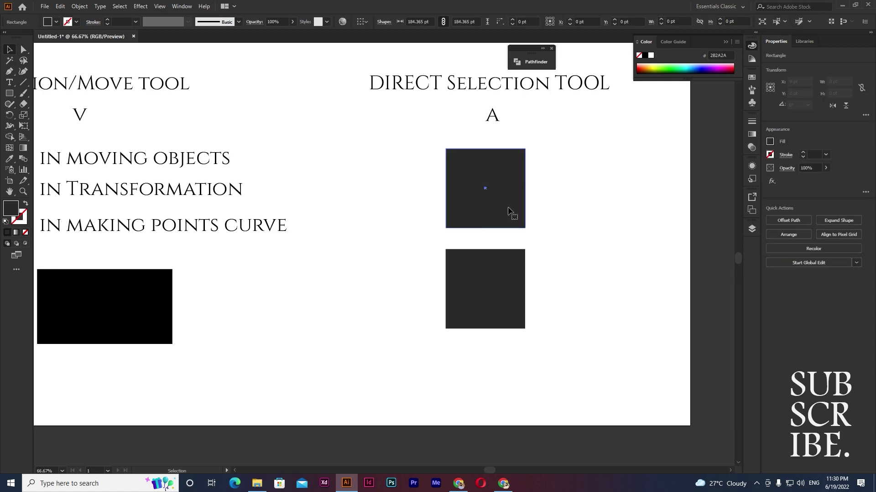
{"action": "key", "text": "a"}
{"action": "key", "text": "v"}
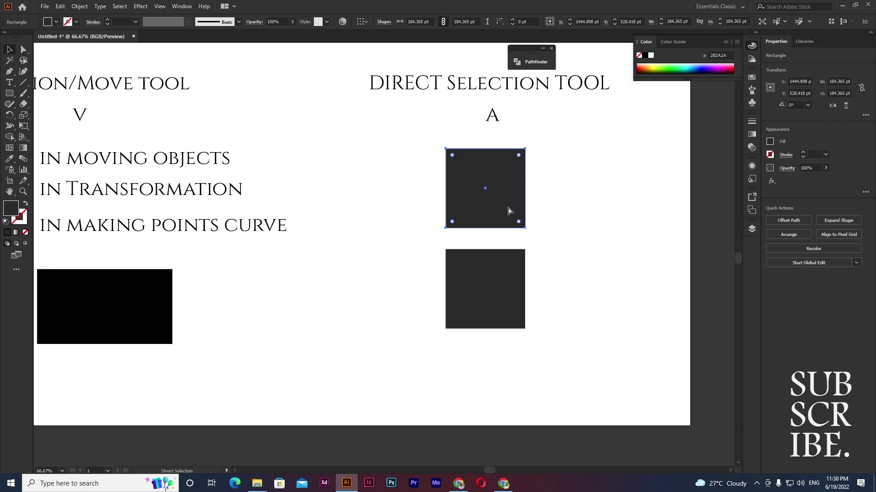
Try copying the square with Alt-drag and Ctrl+C/Ctrl+V, then undo all the copies.
{"action": "left_click_drag", "start_coordinate": [486, 196], "coordinate": [586, 197]}
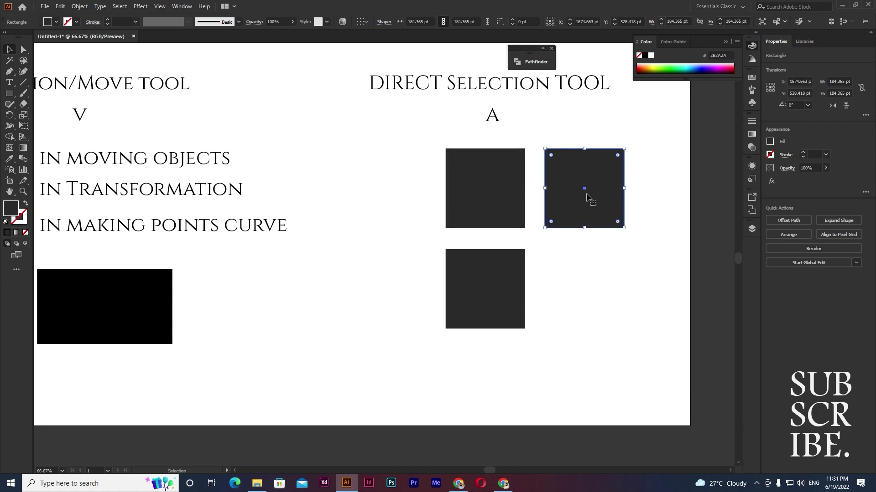
{"action": "key", "text": "ctrl+c"}
{"action": "key", "text": "ctrl+v"}
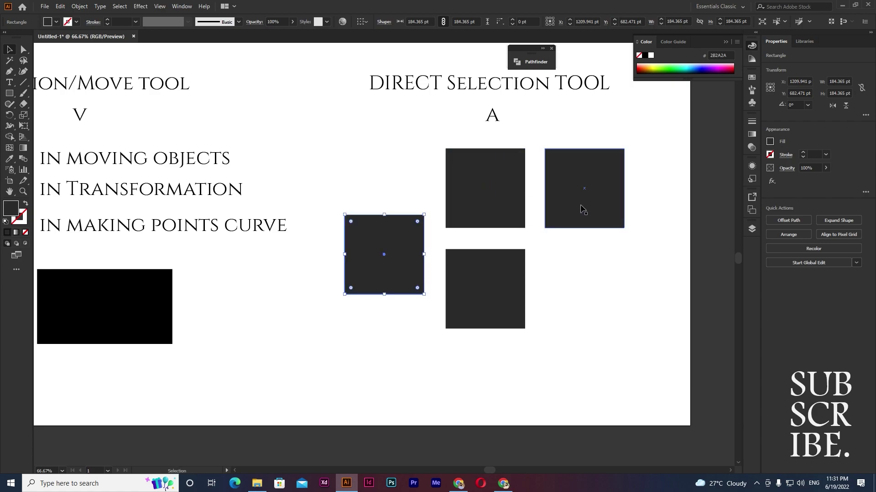
{"action": "key", "text": "ctrl+z"}
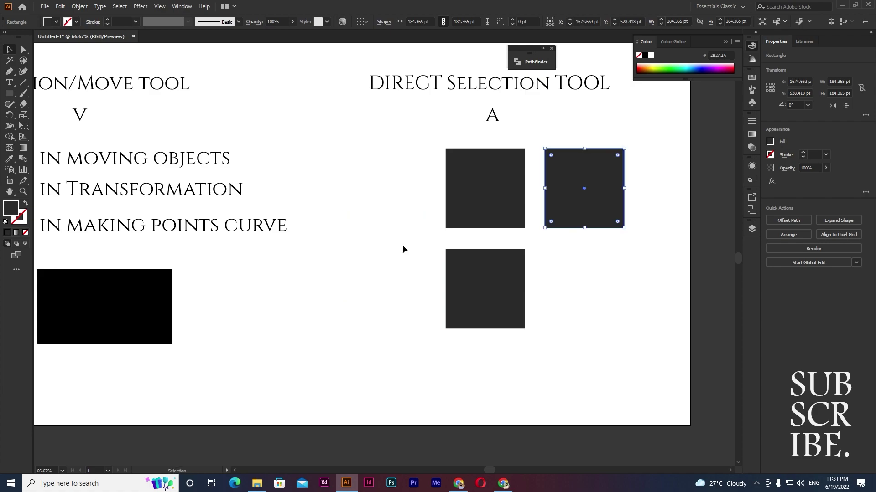
{"action": "key", "text": "ctrl+z"}
{"action": "left_click_drag", "start_coordinate": [458, 213], "coordinate": [349, 263]}
{"action": "key", "text": "a"}
{"action": "key", "text": "ctrl+z"}
{"action": "key", "text": "ctrl+z"}
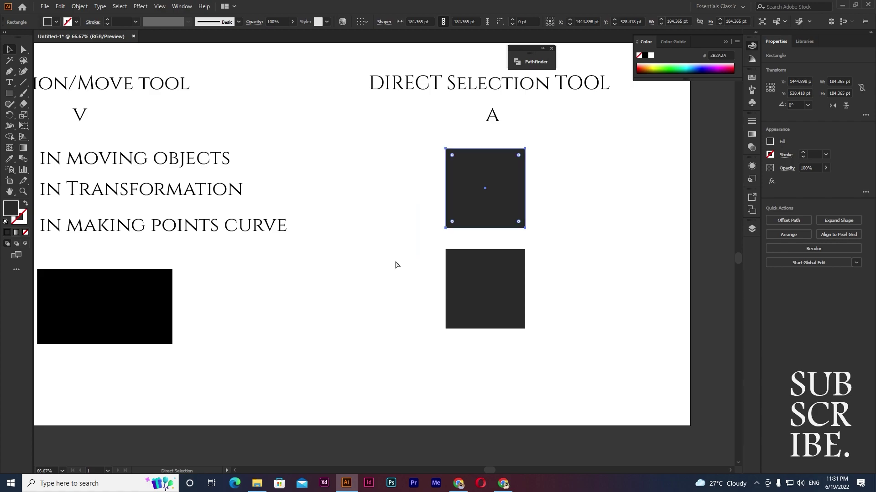
{"action": "key", "text": "ctrl+z"}
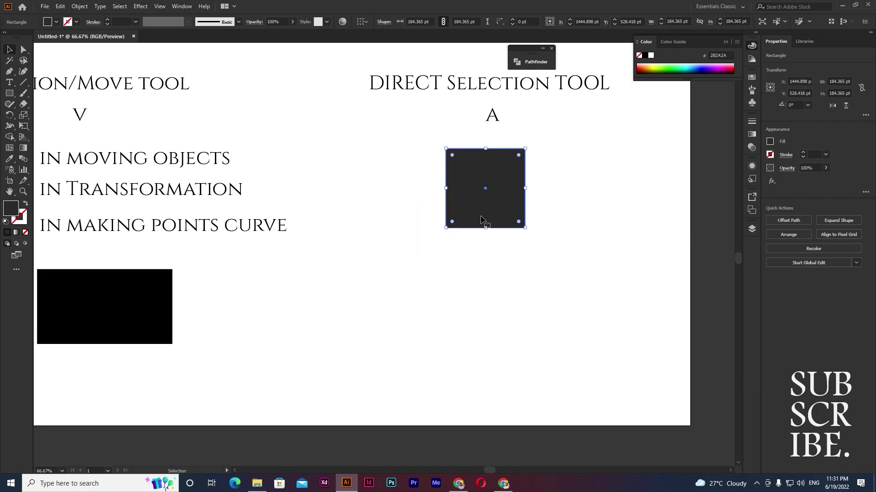
{"action": "key", "text": "v"}
Duplicate the square straight down just below the original, at Y 731.006 pt.
{"action": "scroll", "coordinate": [202, 134], "scroll_direction": "up", "scroll_amount": 2}
{"action": "scroll", "coordinate": [360, 219], "scroll_direction": "down", "scroll_amount": 1, "text": "alt"}
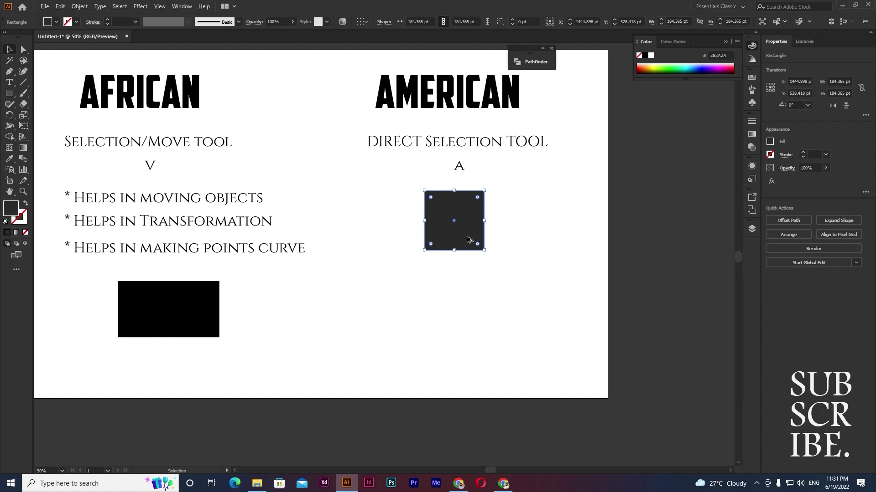
{"action": "scroll", "coordinate": [468, 237], "scroll_direction": "up", "scroll_amount": 3, "text": "alt"}
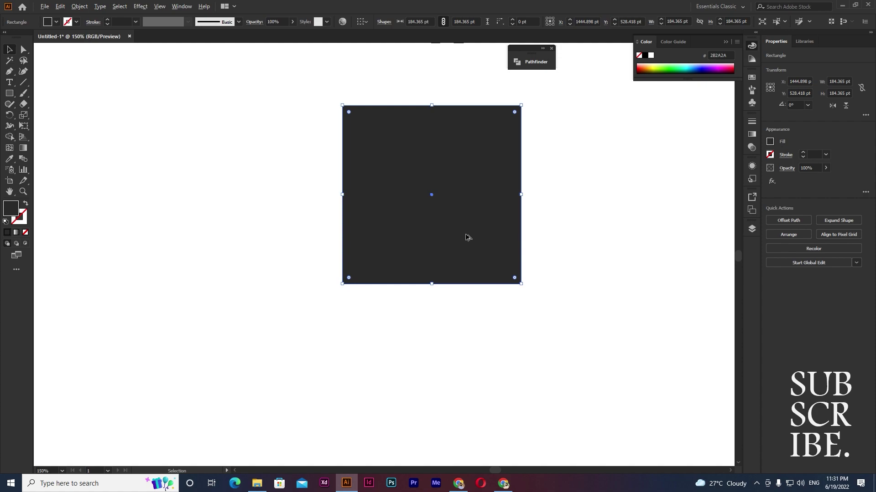
{"action": "scroll", "coordinate": [468, 238], "scroll_direction": "down", "scroll_amount": 1, "text": "alt"}
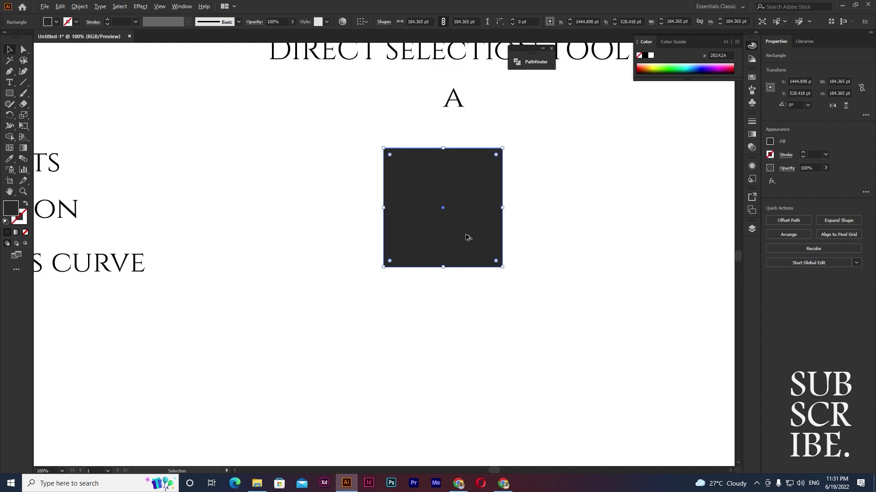
{"action": "left_click_drag", "start_coordinate": [468, 235], "coordinate": [470, 352]}
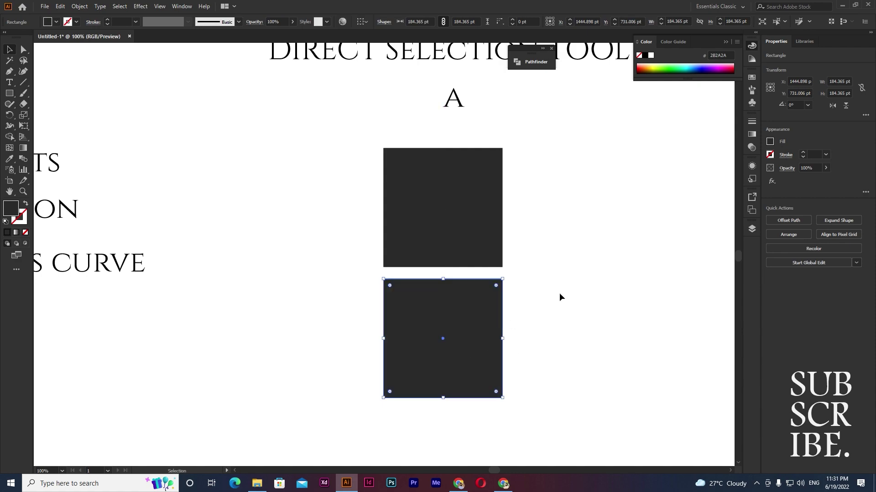
Shift the squares up and left into an overlapping cluster, then marquee-select all of them.
{"action": "scroll", "coordinate": [559, 298], "scroll_direction": "down", "scroll_amount": 2, "text": "alt"}
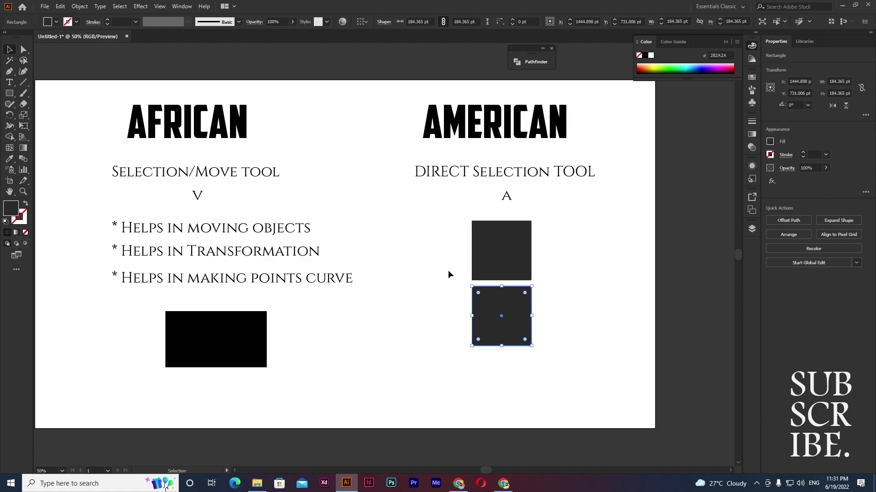
{"action": "left_click", "coordinate": [448, 271]}
{"action": "left_click_drag", "start_coordinate": [497, 271], "coordinate": [450, 269]}
{"action": "scroll", "coordinate": [552, 243], "scroll_direction": "up", "scroll_amount": 1, "text": "alt"}
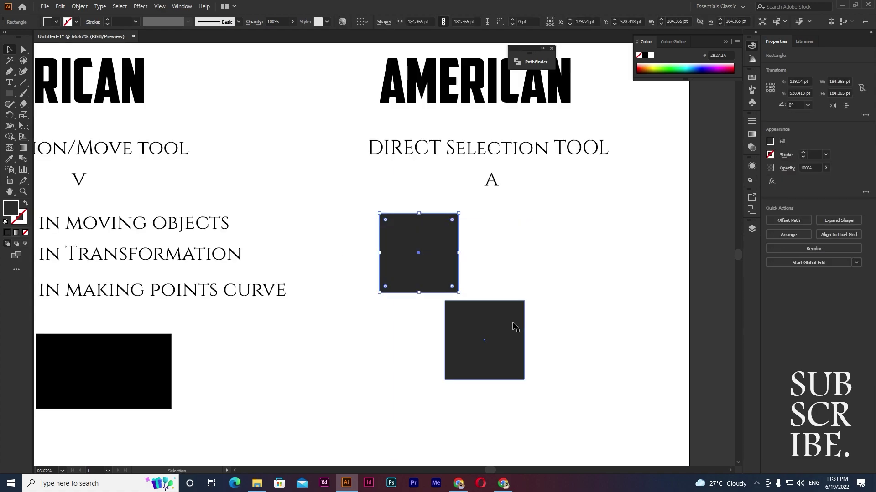
{"action": "mouse_move", "coordinate": [511, 324]}
{"action": "left_mouse_down"}
{"action": "mouse_move", "coordinate": [492, 274]}
{"action": "mouse_move", "coordinate": [358, 285]}
{"action": "mouse_move", "coordinate": [439, 250]}
{"action": "mouse_move", "coordinate": [379, 244]}
{"action": "mouse_move", "coordinate": [464, 350]}
{"action": "mouse_move", "coordinate": [400, 360]}
{"action": "mouse_move", "coordinate": [490, 274]}
{"action": "left_mouse_up"}
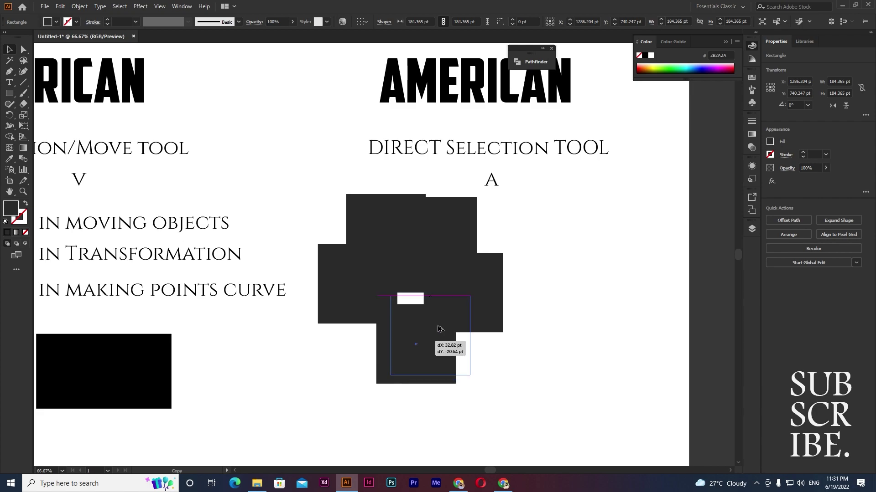
{"action": "left_click", "coordinate": [581, 285]}
{"action": "left_click_drag", "start_coordinate": [313, 192], "coordinate": [570, 384]}
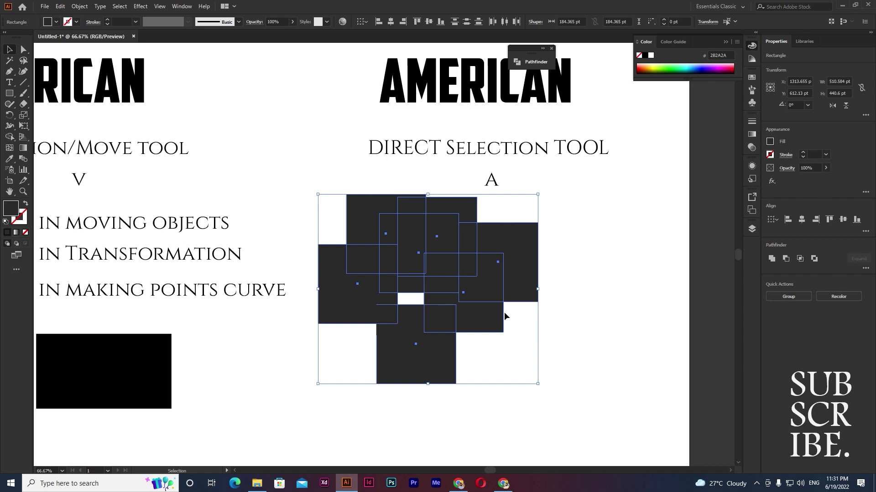
{"action": "right_click", "coordinate": [462, 303]}
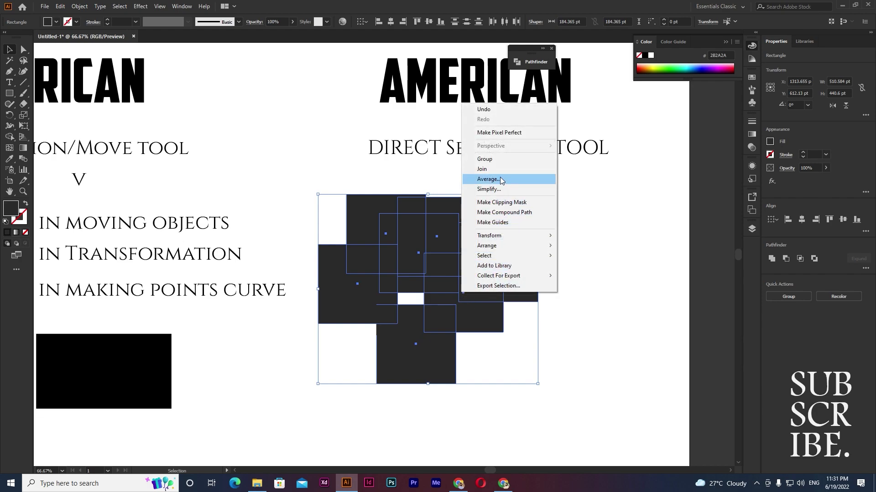
Group the selected squares and move the group slightly down and right.
{"action": "left_click", "coordinate": [493, 160]}
{"action": "left_click_drag", "start_coordinate": [476, 258], "coordinate": [506, 285]}
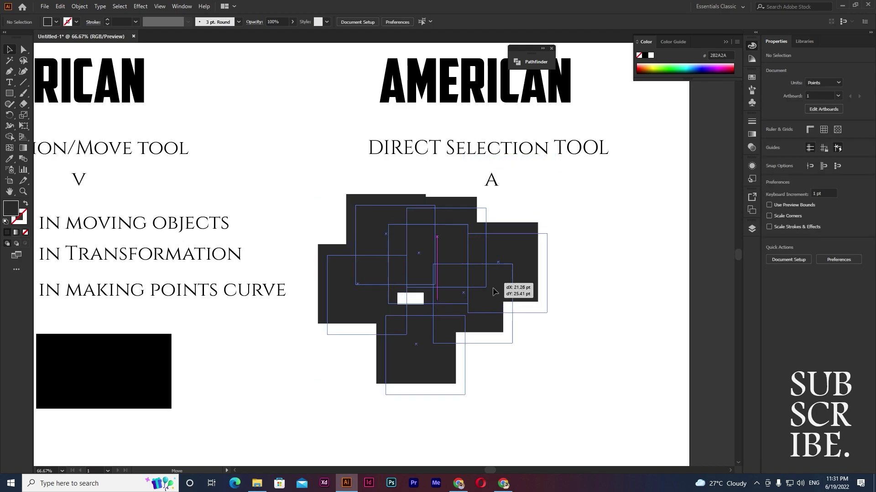
{"action": "left_click", "coordinate": [620, 302]}
{"action": "left_click", "coordinate": [419, 263]}
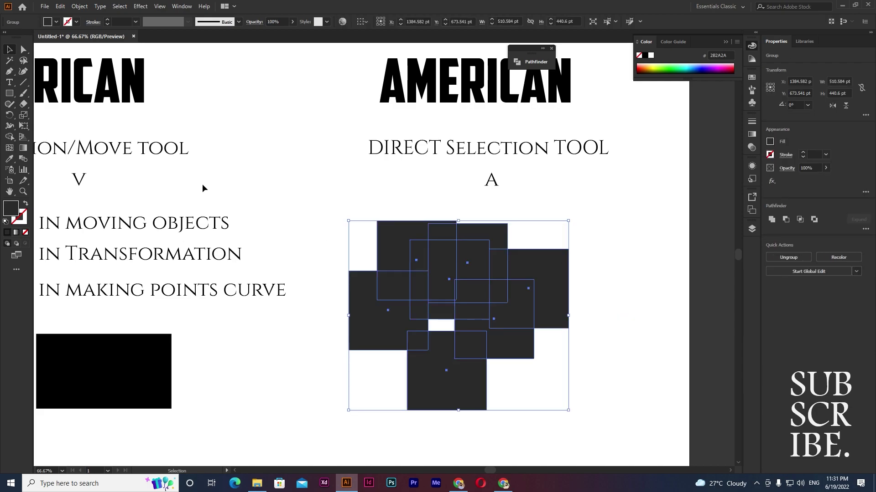
{"action": "left_click", "coordinate": [237, 178]}
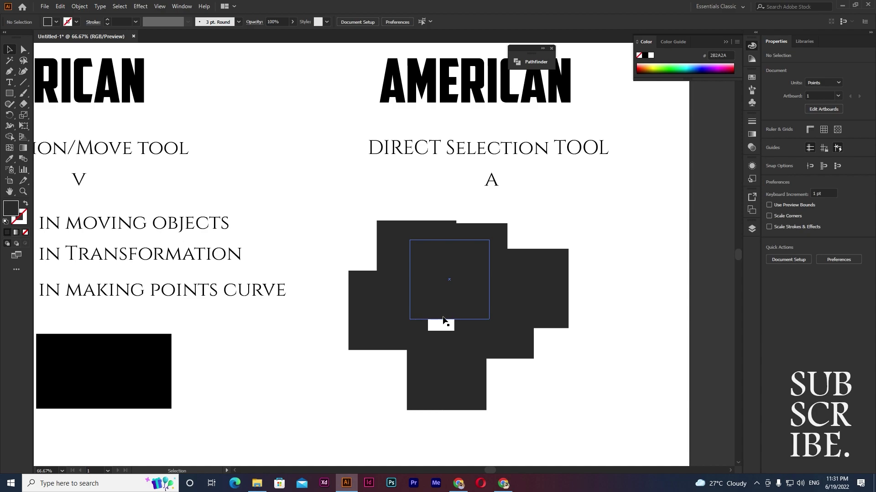
{"action": "left_click", "coordinate": [442, 320]}
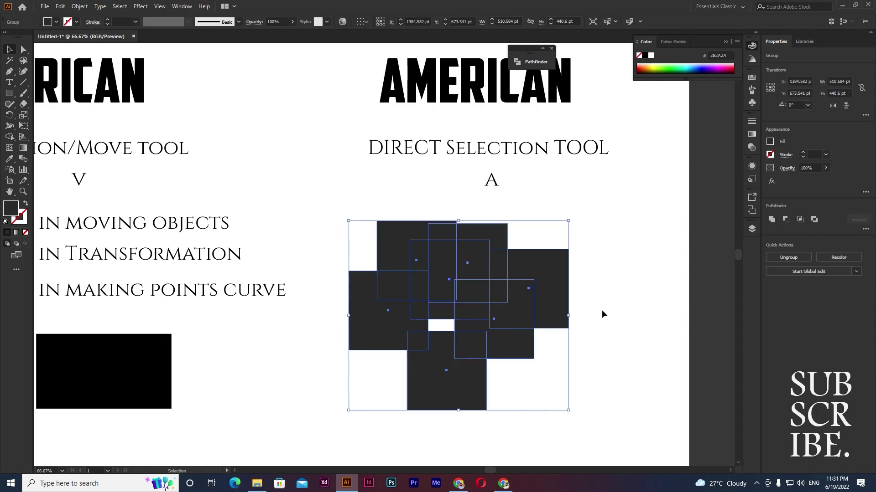
{"action": "left_click", "coordinate": [610, 309]}
Fill the small rectangle inside the group yellow, then marquee-select the dark squares.
{"action": "left_click", "coordinate": [23, 49]}
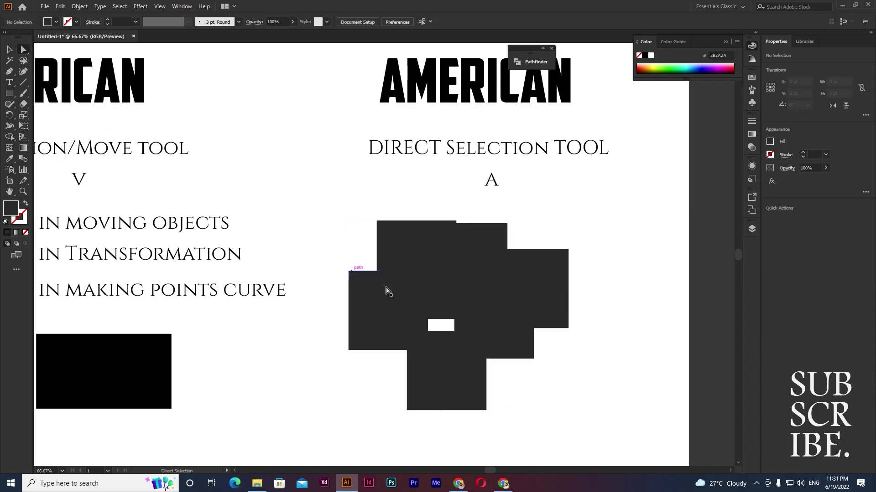
{"action": "left_click", "coordinate": [450, 318]}
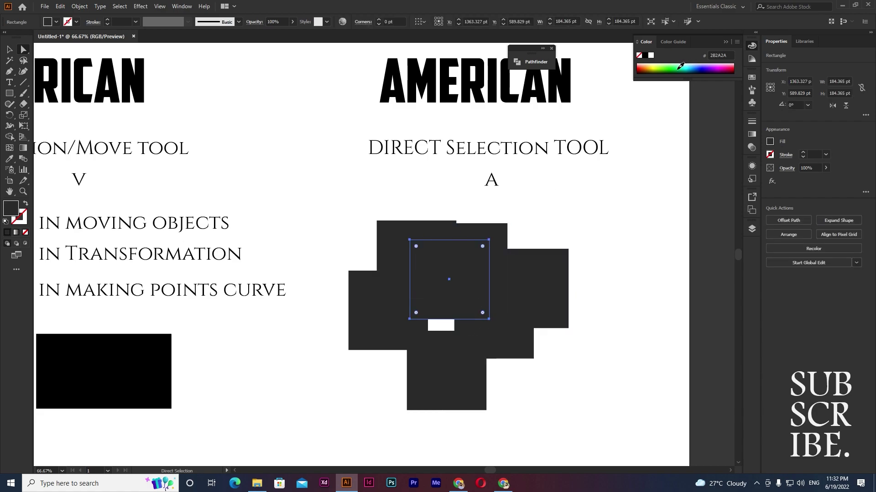
{"action": "left_click", "coordinate": [678, 68]}
{"action": "left_click_drag", "start_coordinate": [689, 69], "coordinate": [723, 60]}
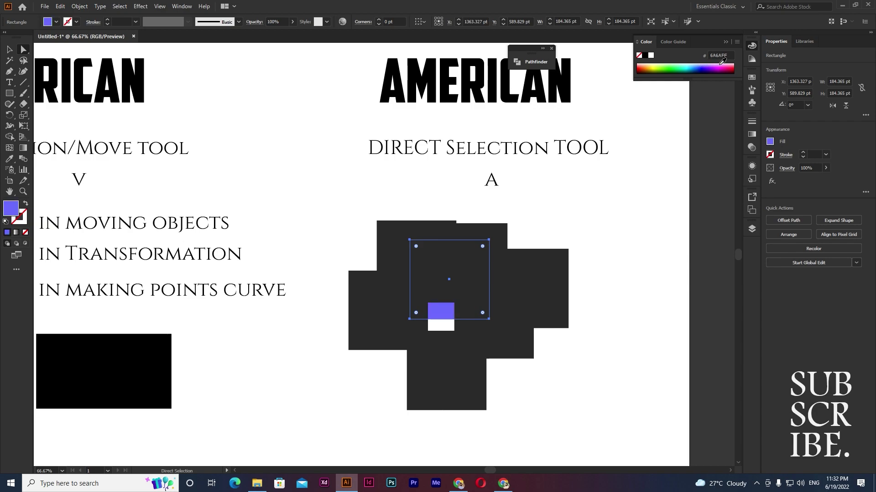
{"action": "left_click", "coordinate": [651, 68]}
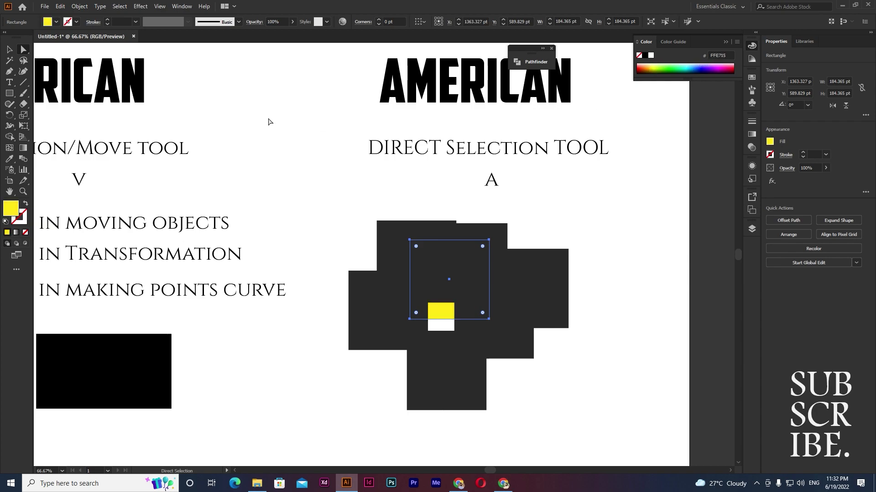
{"action": "key", "text": "v"}
{"action": "left_click", "coordinate": [353, 184]}
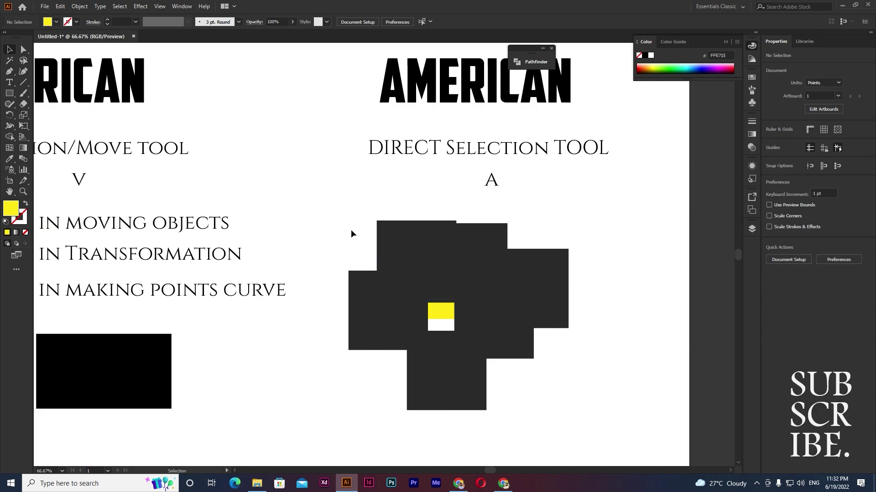
{"action": "left_click_drag", "start_coordinate": [351, 232], "coordinate": [574, 376]}
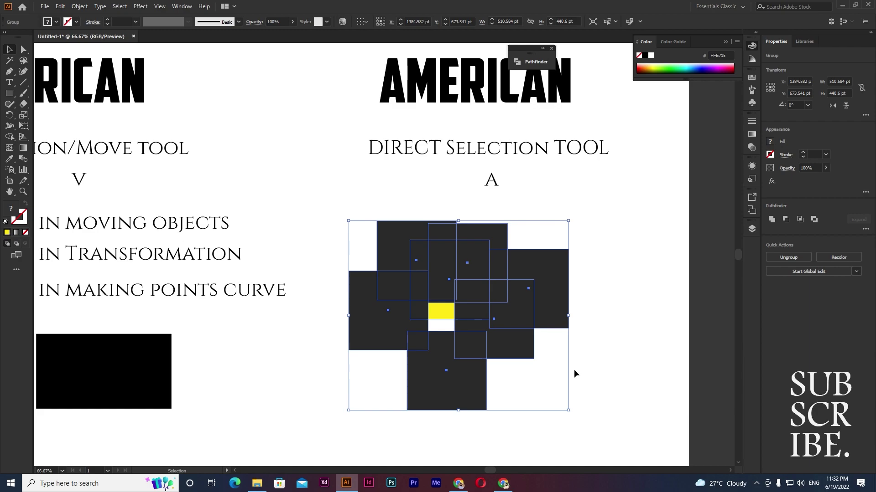
Delete the dark squares and draw a 169.412 pt yellow square in their place.
{"action": "key", "text": "Delete"}
{"action": "left_click", "coordinate": [9, 93]}
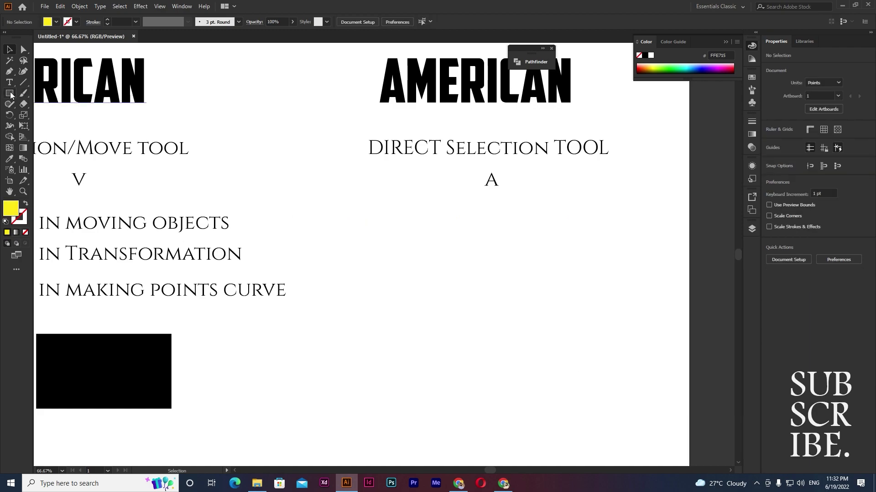
{"action": "mouse_move", "coordinate": [275, 258]}
{"action": "left_mouse_down"}
{"action": "mouse_move", "coordinate": [389, 255]}
{"action": "mouse_move", "coordinate": [437, 292]}
{"action": "left_mouse_up"}
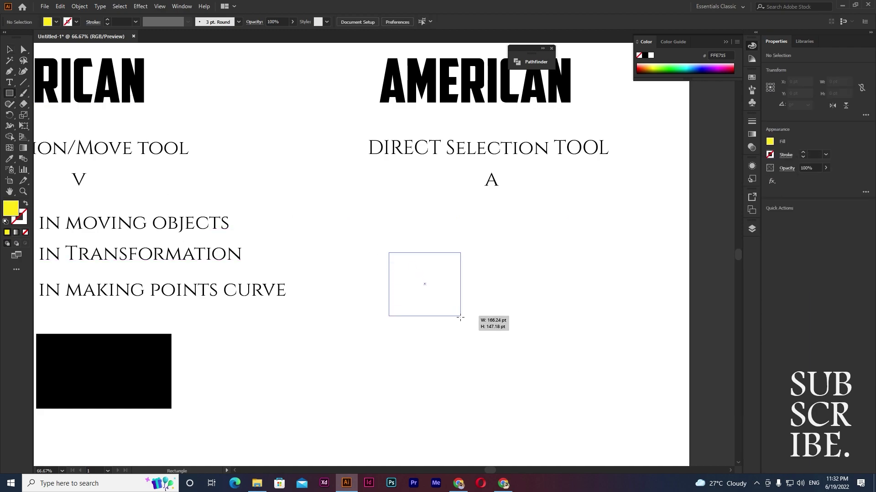
{"action": "left_click_drag", "start_coordinate": [437, 293], "coordinate": [425, 288]}
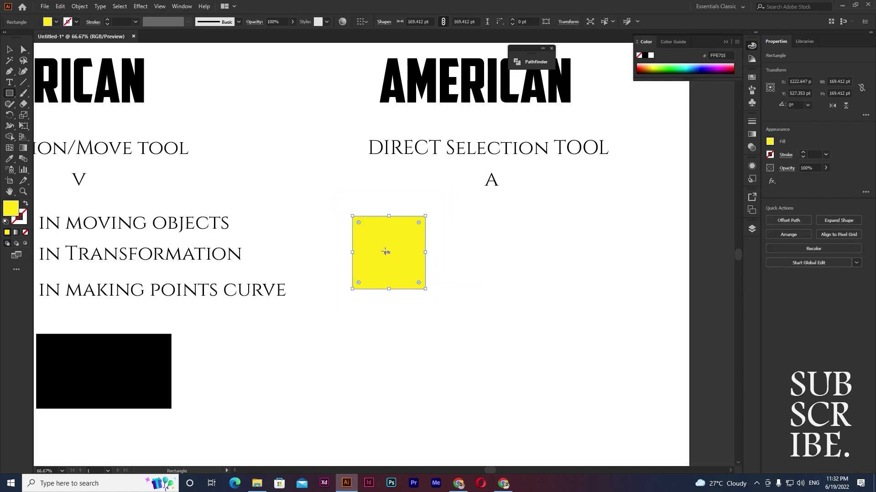
{"action": "left_click_drag", "start_coordinate": [389, 256], "coordinate": [429, 299]}
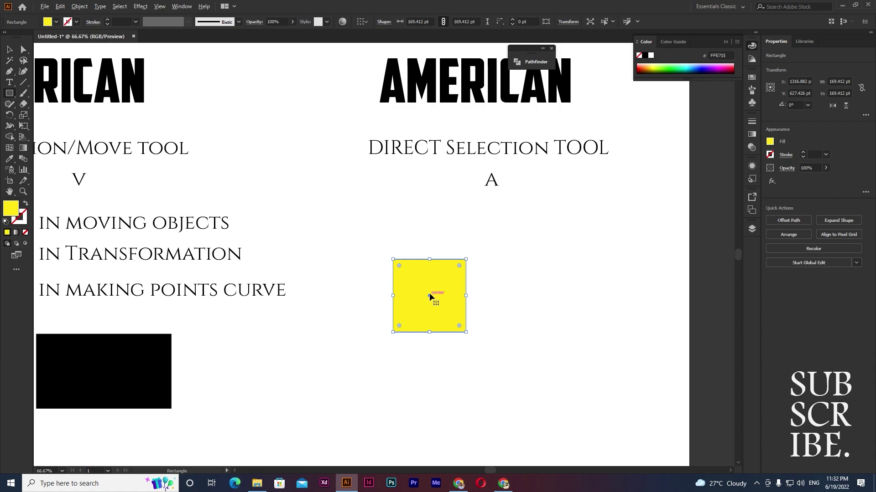
Alt-drag a copy of the yellow square to the right and refill it darker yellow EACF0C.
{"action": "key", "text": "v"}
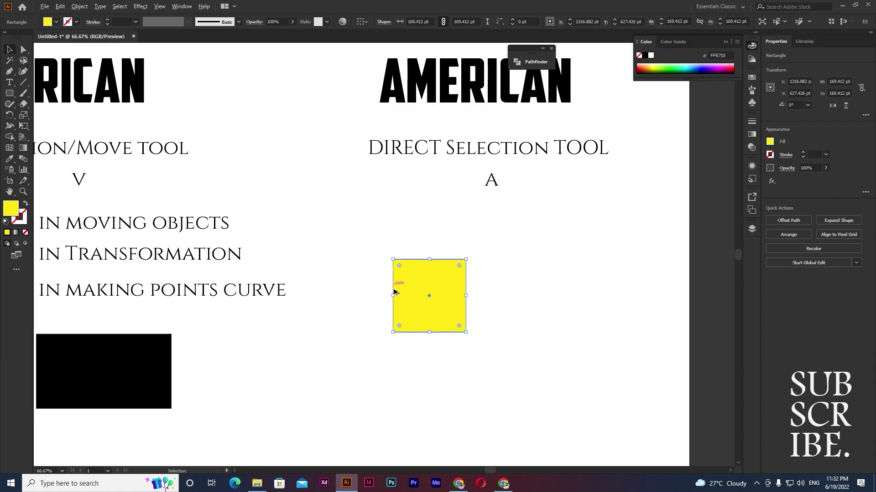
{"action": "left_click_drag", "start_coordinate": [429, 297], "coordinate": [507, 300]}
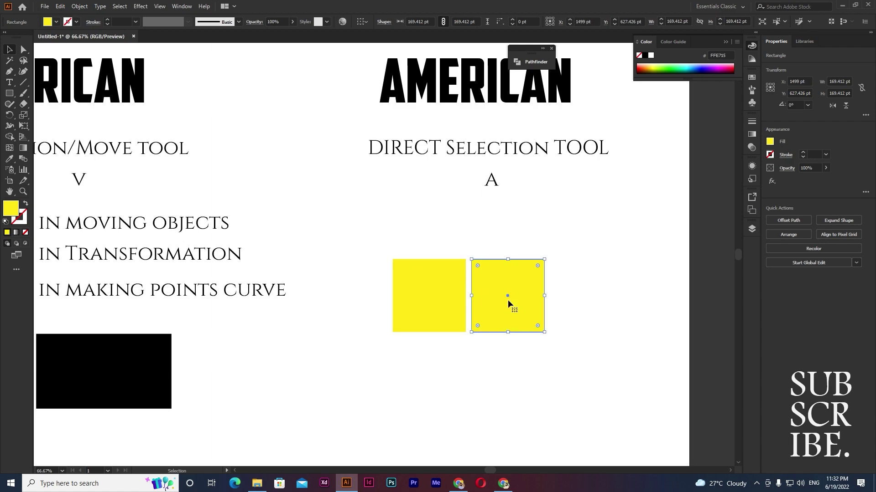
{"action": "double_click", "coordinate": [13, 212]}
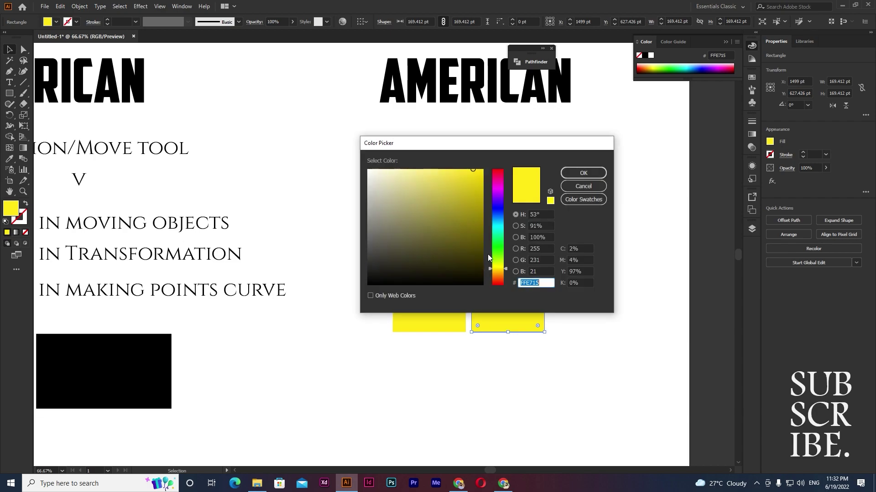
{"action": "left_click", "coordinate": [477, 177]}
{"action": "left_click", "coordinate": [583, 173]}
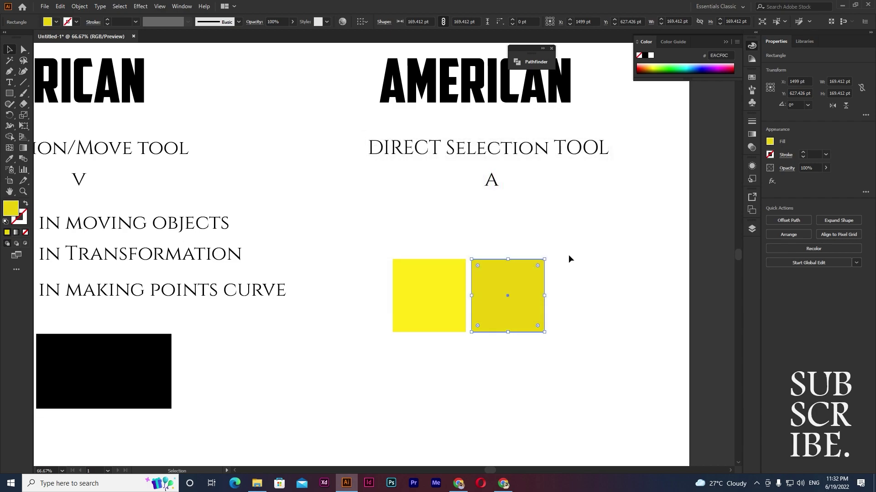
{"action": "left_click", "coordinate": [606, 322]}
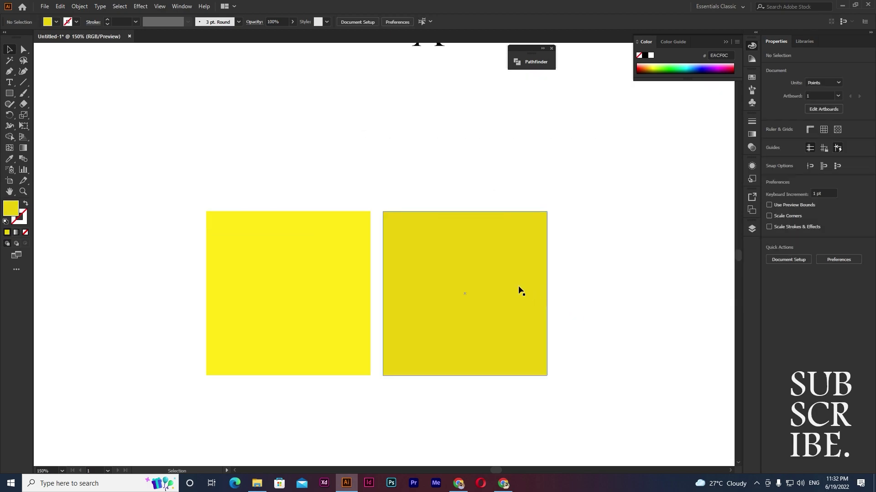
Drag the right square's top anchors down into a thin parallelogram and move it onto the left square.
{"action": "left_click", "coordinate": [23, 49]}
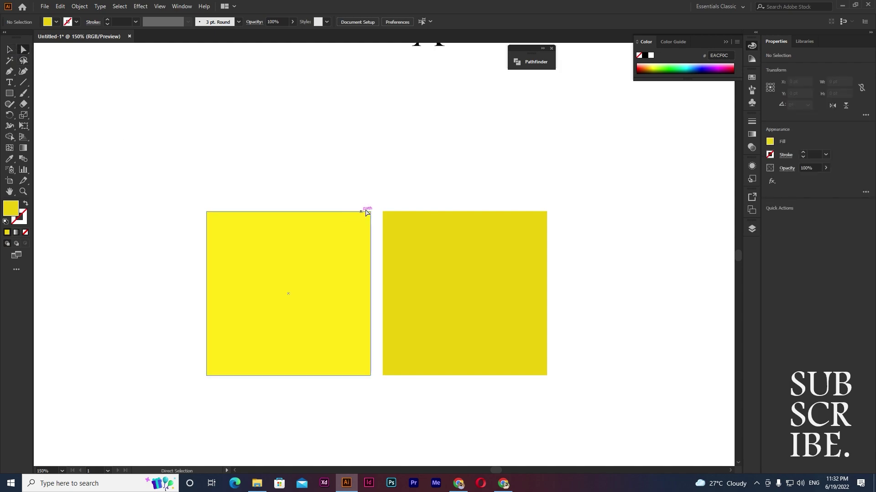
{"action": "left_click_drag", "start_coordinate": [561, 228], "coordinate": [623, 344]}
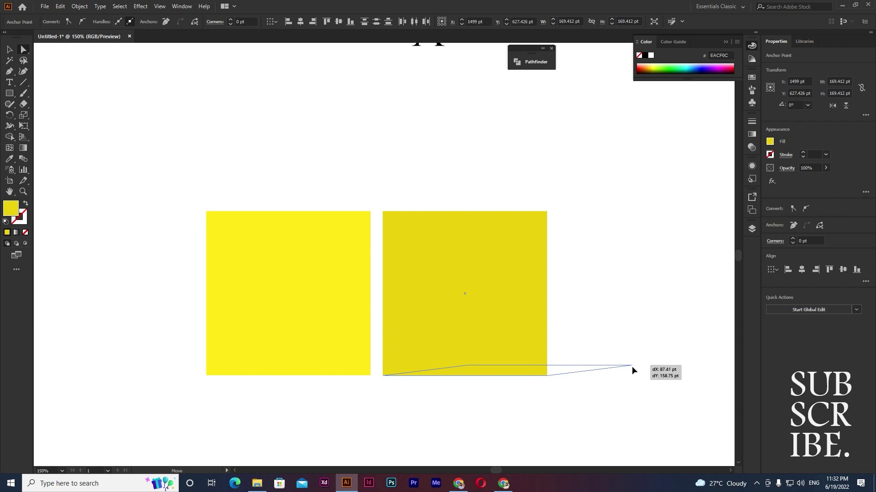
{"action": "left_click_drag", "start_coordinate": [623, 344], "coordinate": [633, 364]}
{"action": "mouse_move", "coordinate": [533, 372]}
{"action": "left_mouse_down"}
{"action": "mouse_move", "coordinate": [386, 211]}
{"action": "mouse_move", "coordinate": [366, 200]}
{"action": "mouse_move", "coordinate": [354, 207]}
{"action": "left_mouse_up"}
{"action": "left_click", "coordinate": [440, 255]}
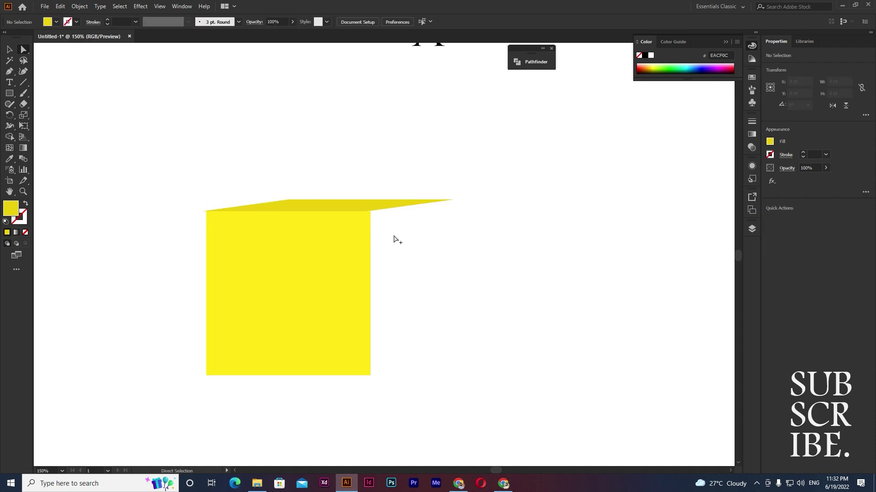
Nudge the slanted lid right to align it with the front square's top edge.
{"action": "scroll", "coordinate": [331, 196], "scroll_direction": "up", "scroll_amount": 2, "text": "alt"}
{"action": "left_click_drag", "start_coordinate": [327, 218], "coordinate": [336, 219]}
{"action": "left_click", "coordinate": [520, 299]}
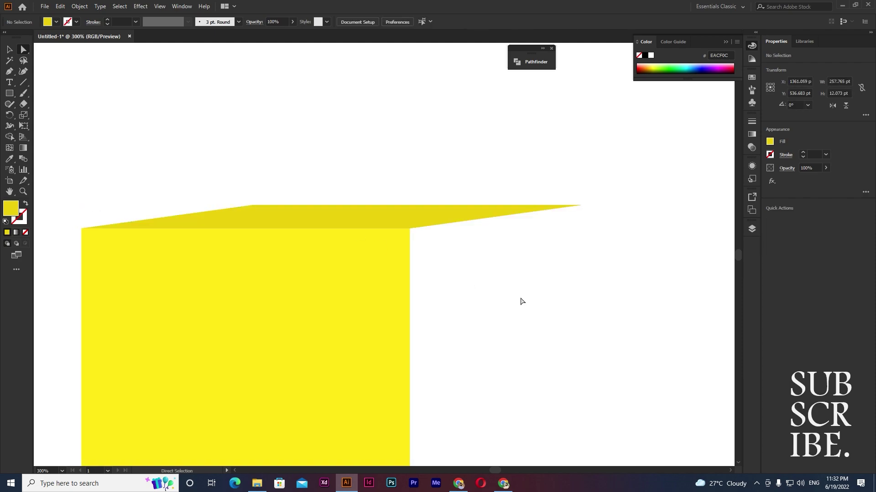
{"action": "scroll", "coordinate": [520, 301], "scroll_direction": "down", "scroll_amount": 1, "text": "alt"}
{"action": "scroll", "coordinate": [519, 300], "scroll_direction": "down", "scroll_amount": 4}
{"action": "scroll", "coordinate": [518, 294], "scroll_direction": "right", "scroll_amount": 1}
{"action": "scroll", "coordinate": [502, 292], "scroll_direction": "right", "scroll_amount": 2}
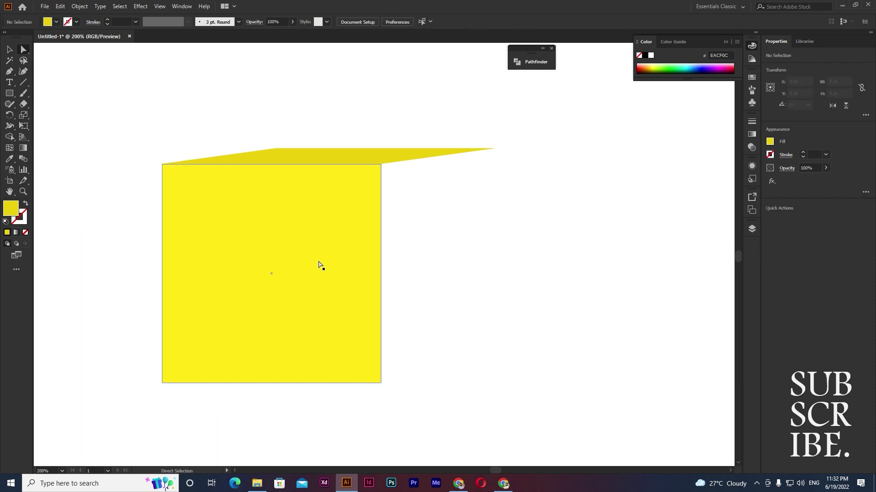
{"action": "left_click_drag", "start_coordinate": [321, 273], "coordinate": [431, 257]}
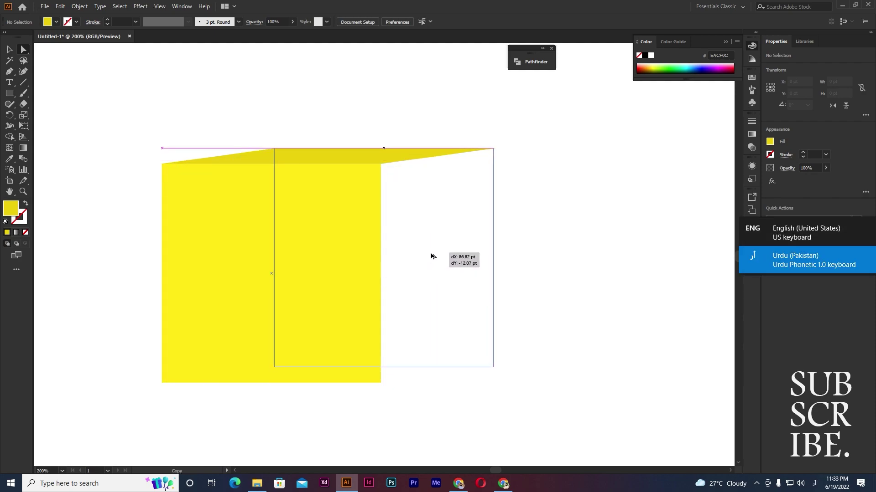
Place the square copy as the cube's right side face and fill it darker yellow BFA908.
{"action": "left_click_drag", "start_coordinate": [431, 256], "coordinate": [431, 257]}
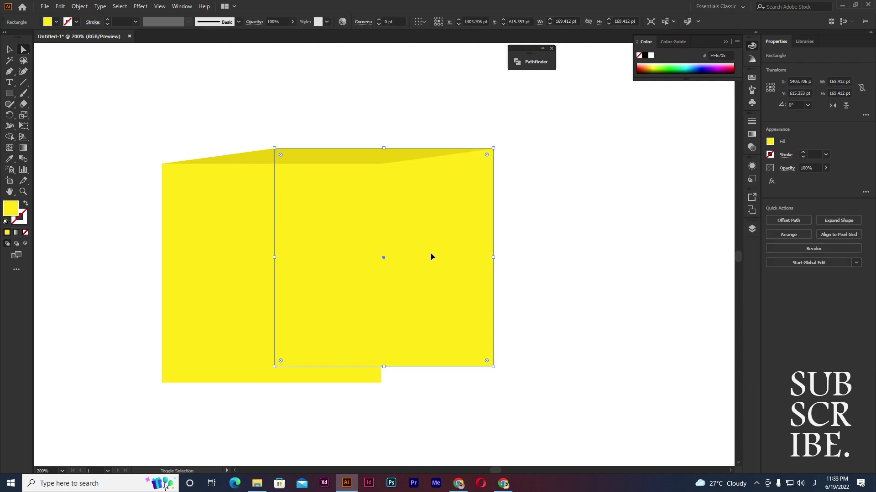
{"action": "double_click", "coordinate": [9, 213]}
{"action": "left_click_drag", "start_coordinate": [476, 172], "coordinate": [478, 203]}
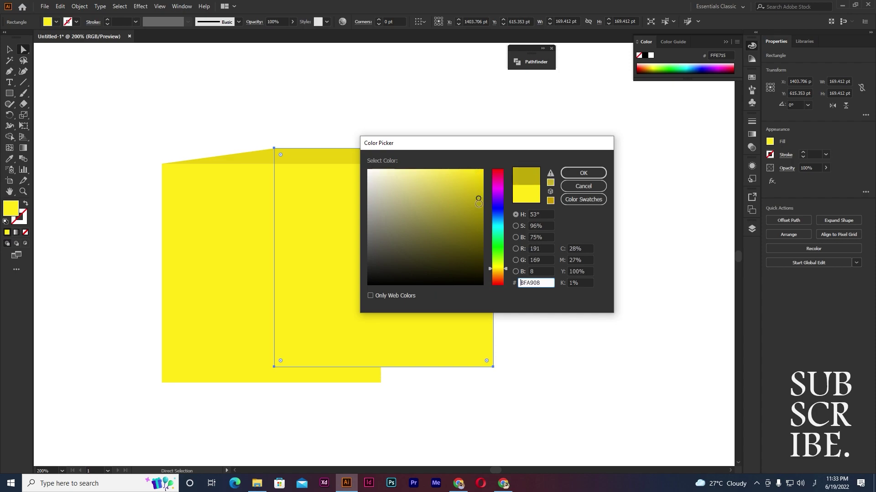
{"action": "left_click", "coordinate": [571, 174]}
{"action": "left_click", "coordinate": [9, 49]}
{"action": "left_click", "coordinate": [103, 131]}
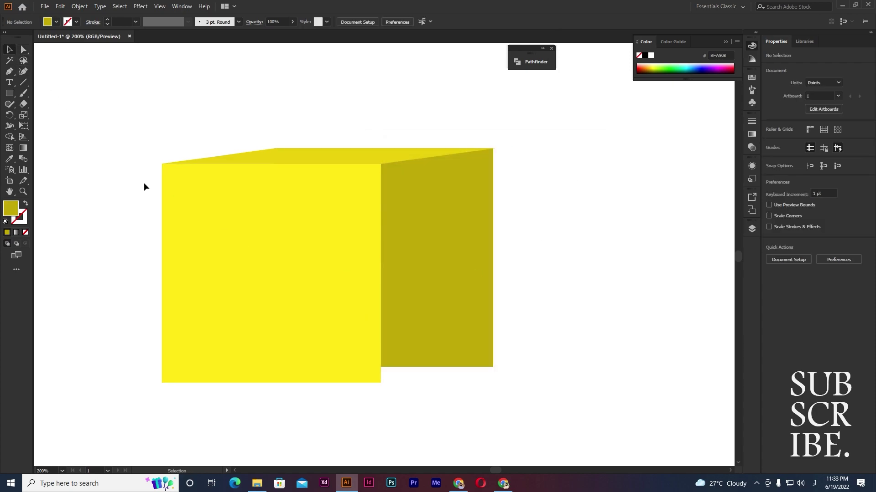
Copy the top face down to form the bottom face, and bring the front face forward.
{"action": "scroll", "coordinate": [302, 285], "scroll_direction": "down", "scroll_amount": 1}
{"action": "left_click_drag", "start_coordinate": [387, 135], "coordinate": [394, 274]}
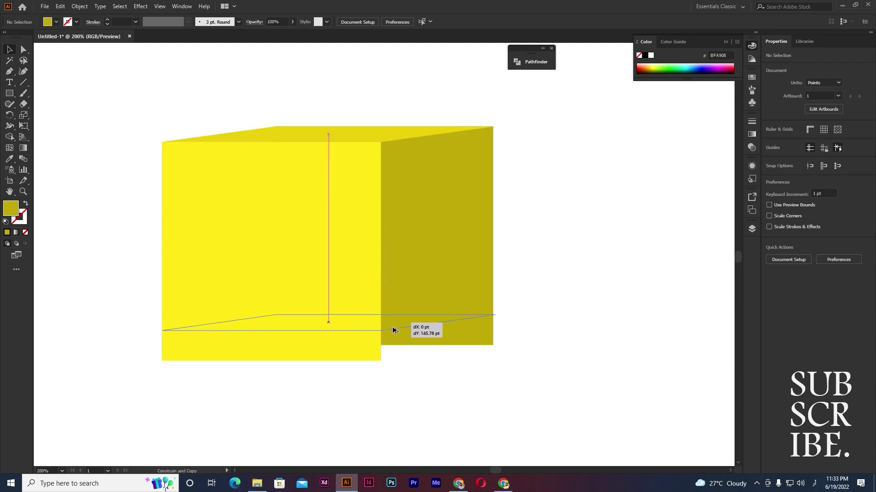
{"action": "left_click_drag", "start_coordinate": [394, 274], "coordinate": [396, 353]}
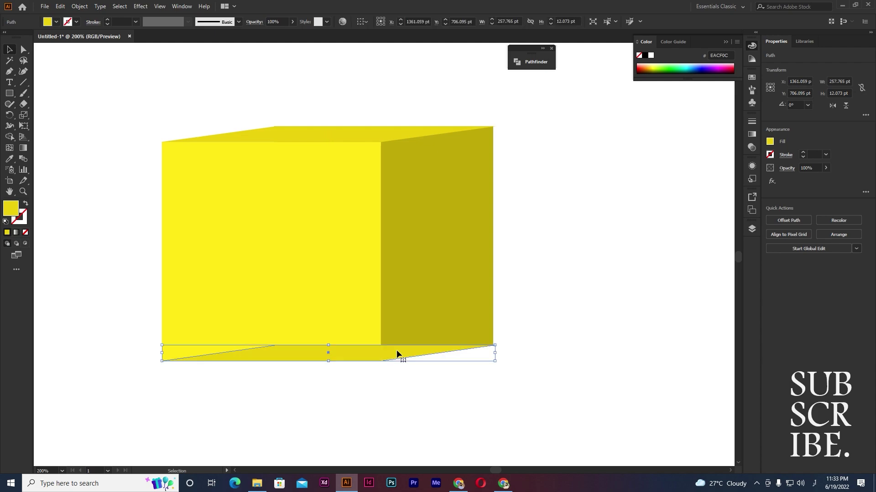
{"action": "left_click", "coordinate": [556, 336]}
{"action": "left_click", "coordinate": [343, 296]}
{"action": "key", "text": "ctrl+shift+bracketright"}
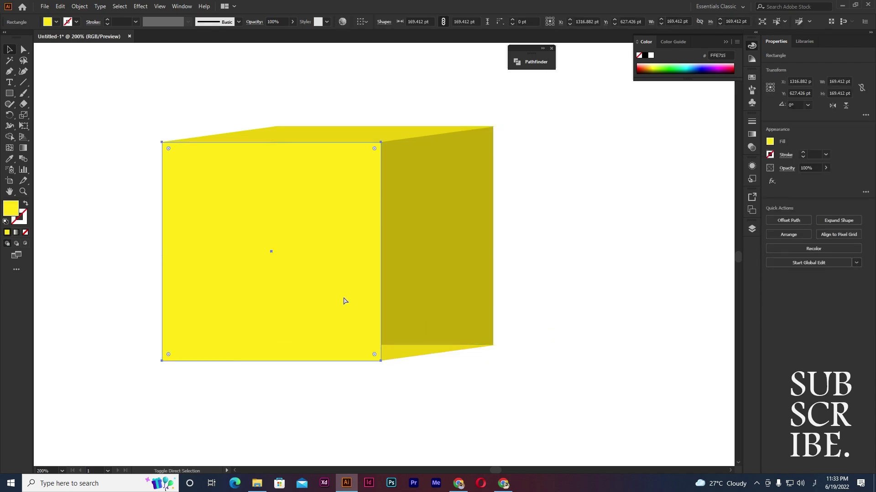
{"action": "left_click", "coordinate": [602, 299]}
{"action": "scroll", "coordinate": [570, 287], "scroll_direction": "down", "scroll_amount": 1}
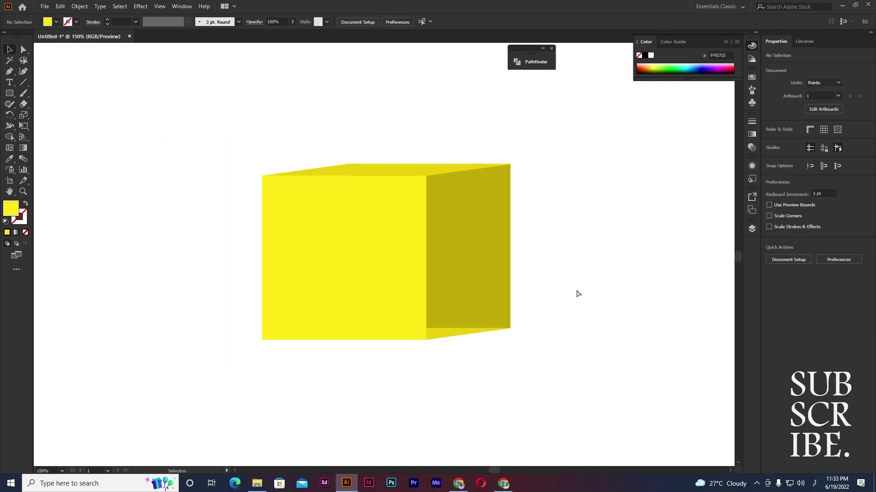
{"action": "scroll", "coordinate": [579, 287], "scroll_direction": "down", "scroll_amount": 2}
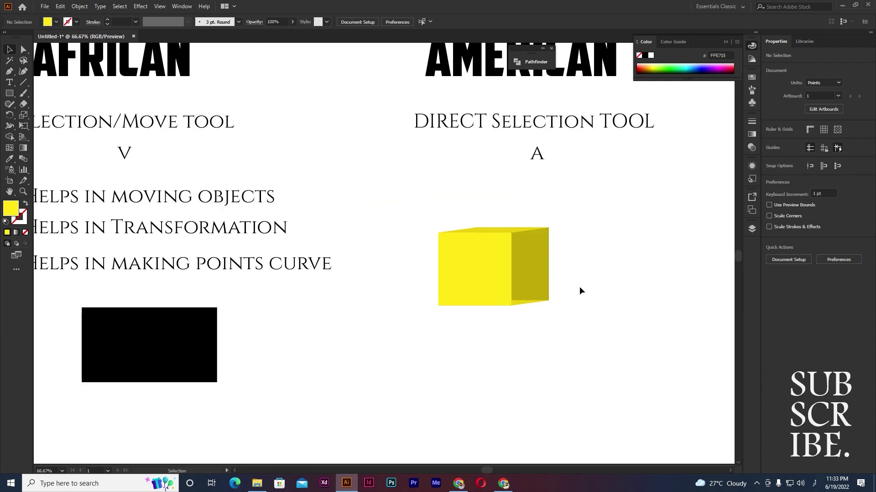